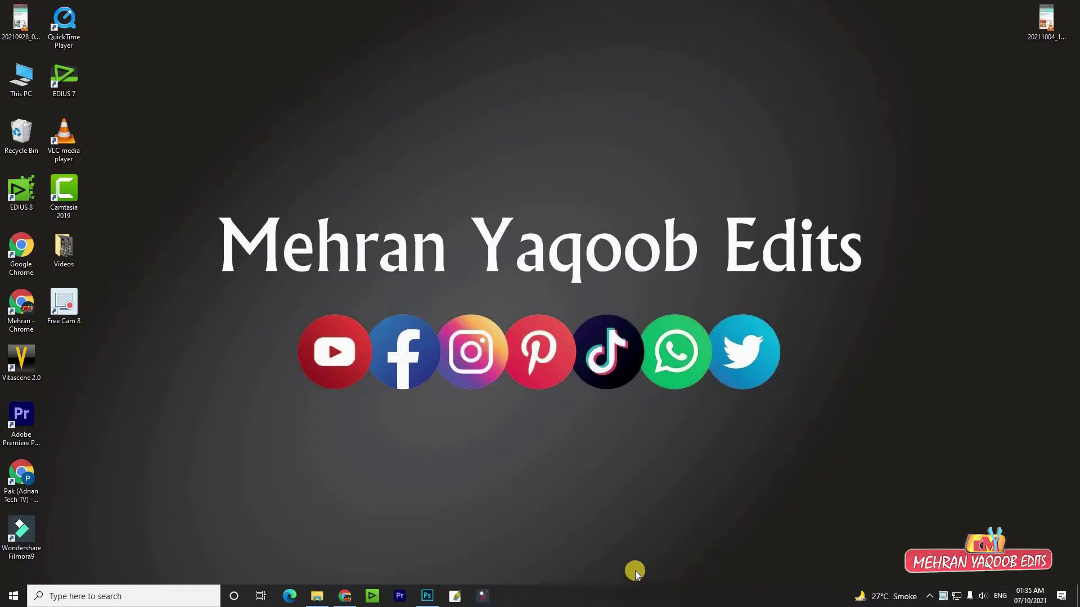
pyautogui.rightClick(407, 77)
pyautogui.click(427, 112)
# Step: Open the Downloads folder and preview the j8Oe8YF wallpaper image at full size
pyautogui.click(311, 597)
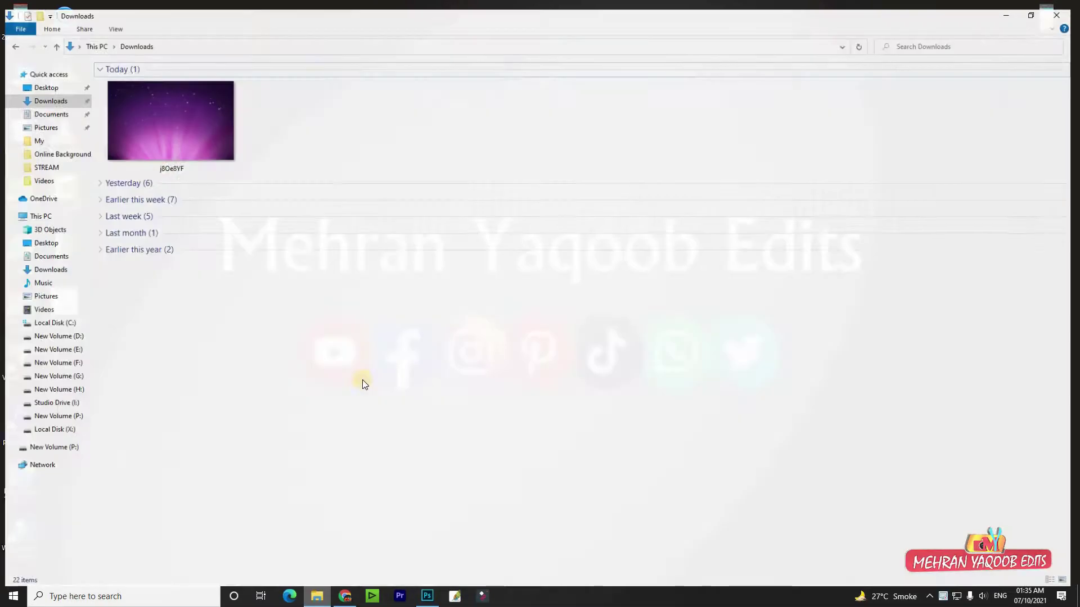
pyautogui.click(204, 142)
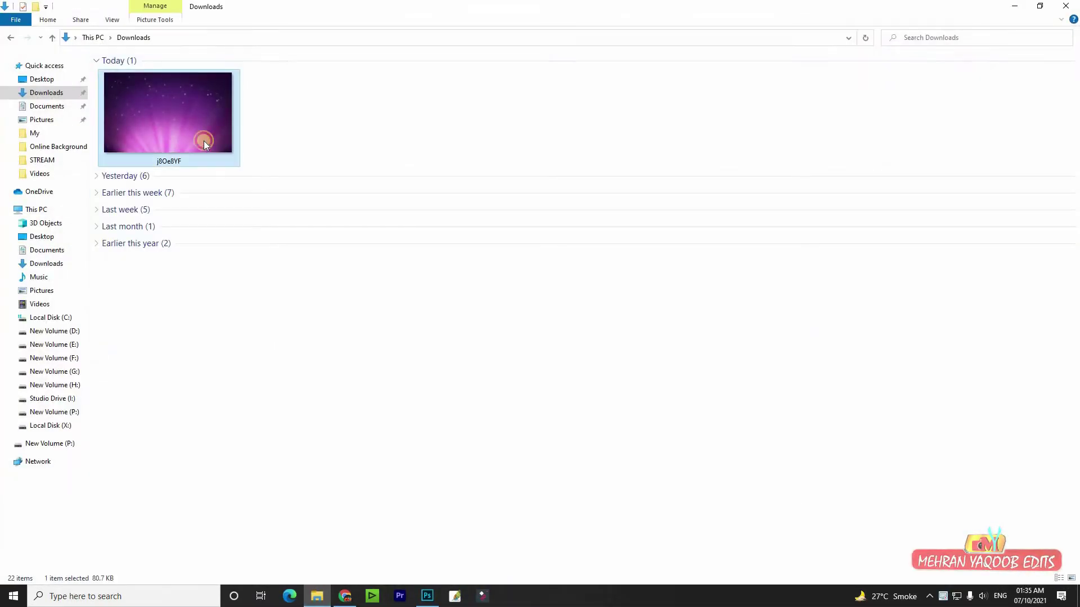
pyautogui.doubleClick(291, 18)
pyautogui.doubleClick(478, 260)
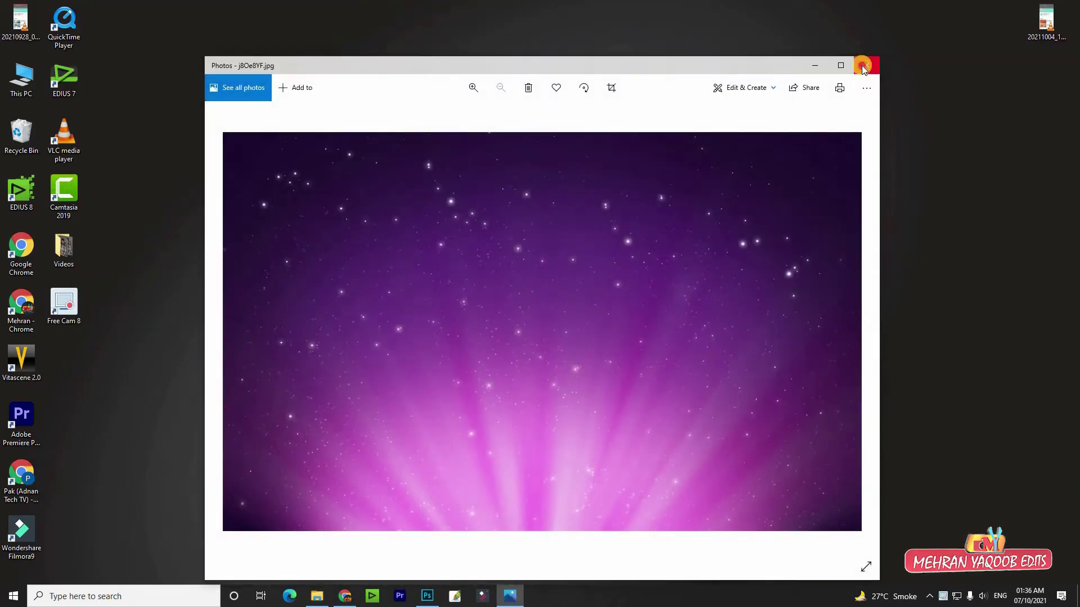
pyautogui.click(863, 66)
# Step: Set the j8Oe8YF image from Downloads as the desktop background and show the desktop
pyautogui.click(426, 256)
pyautogui.rightClick(426, 257)
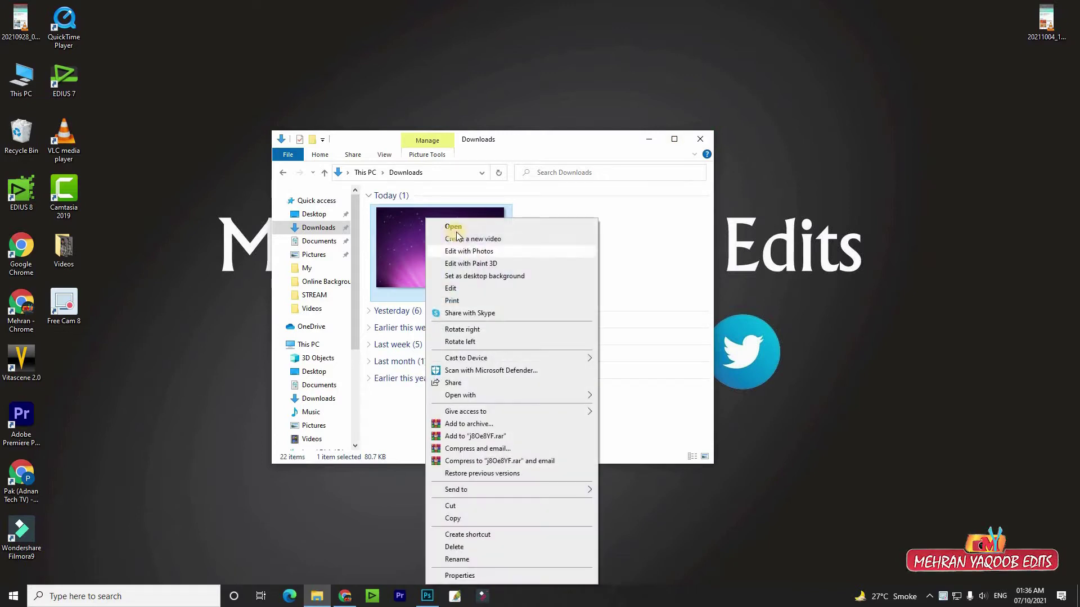
pyautogui.click(470, 276)
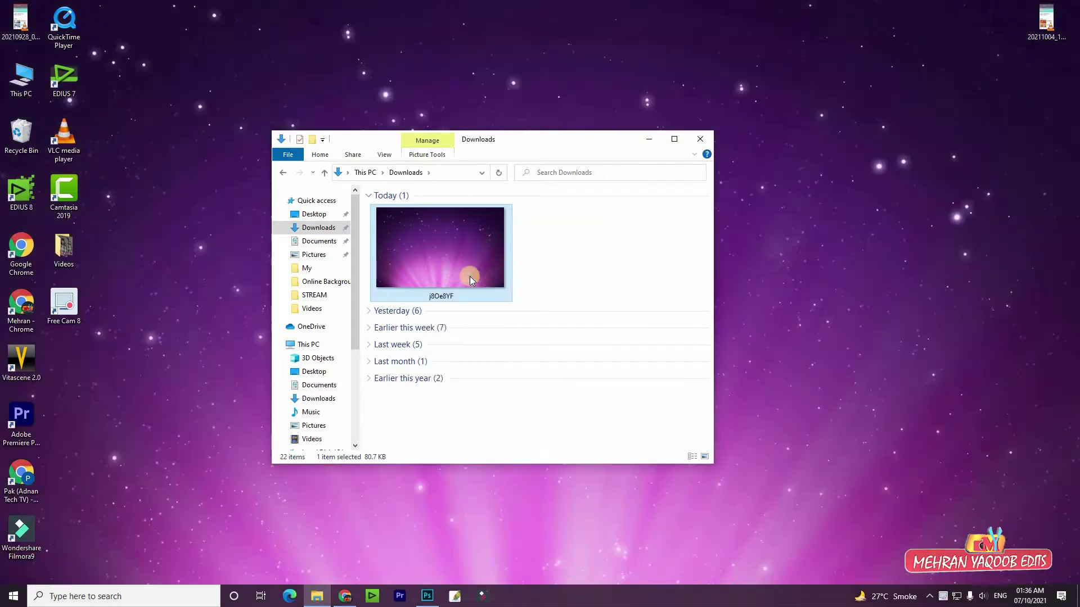
pyautogui.press('super+d')
pyautogui.rightClick(464, 110)
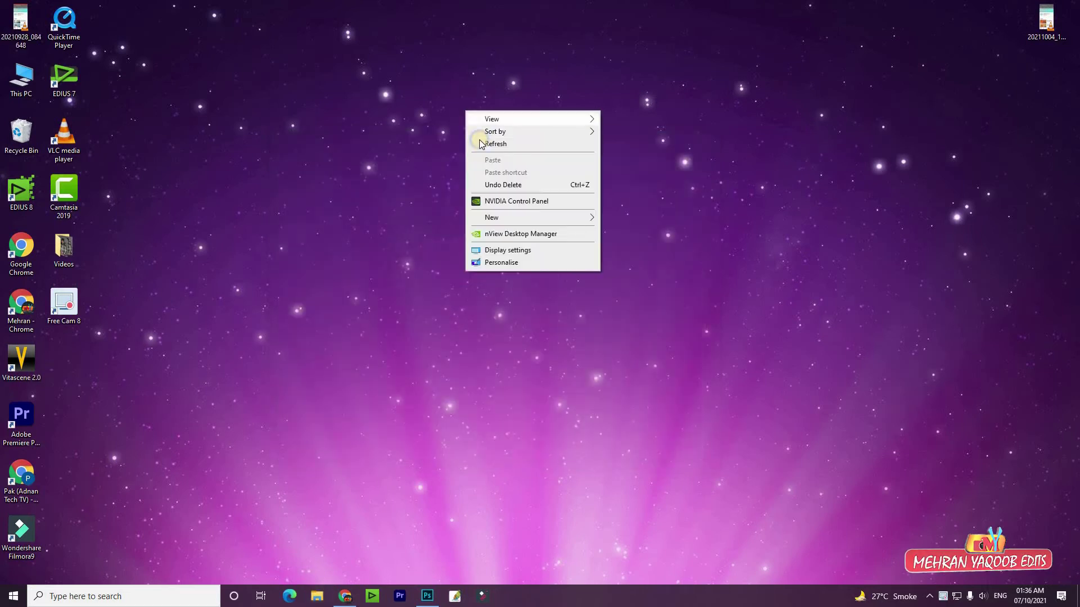
pyautogui.click(401, 197)
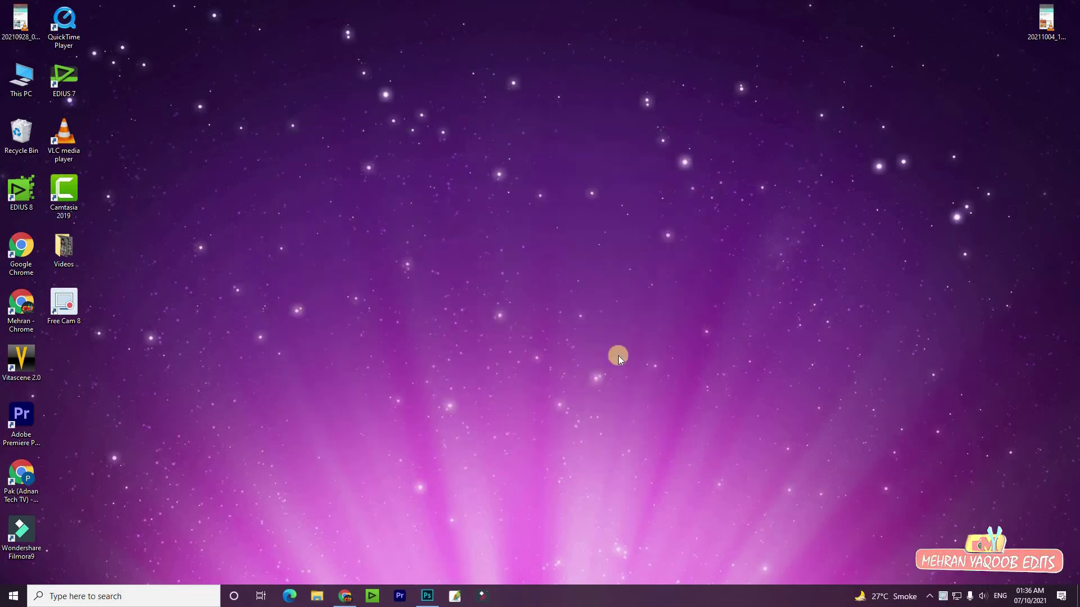
# Step: Set the taskbar location on screen to Top in the taskbar settings and close the settings
pyautogui.rightClick(701, 602)
pyautogui.click(718, 588)
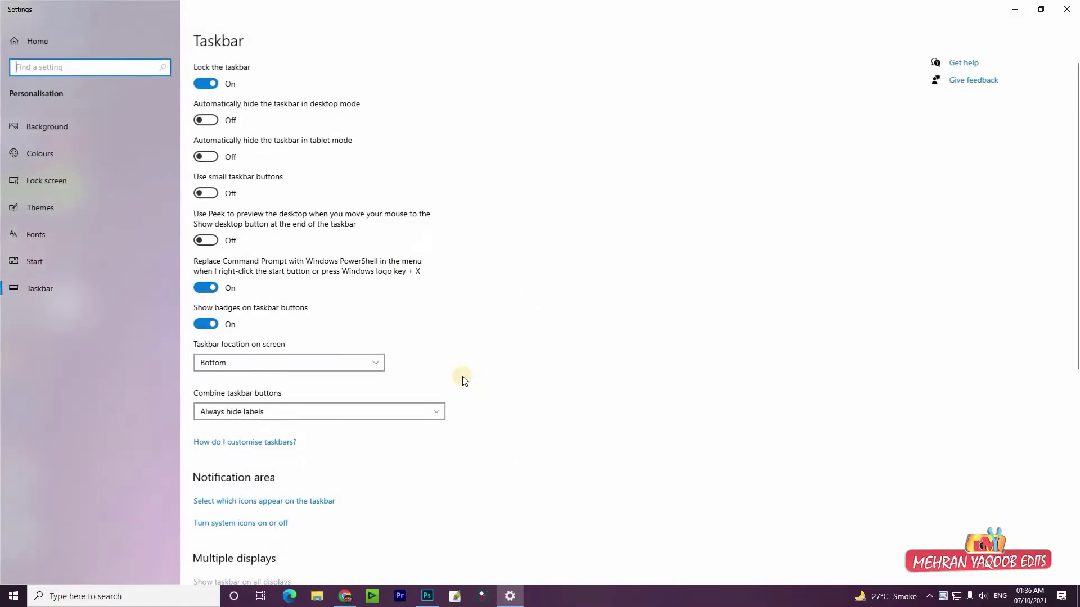
pyautogui.click(226, 362)
pyautogui.click(221, 326)
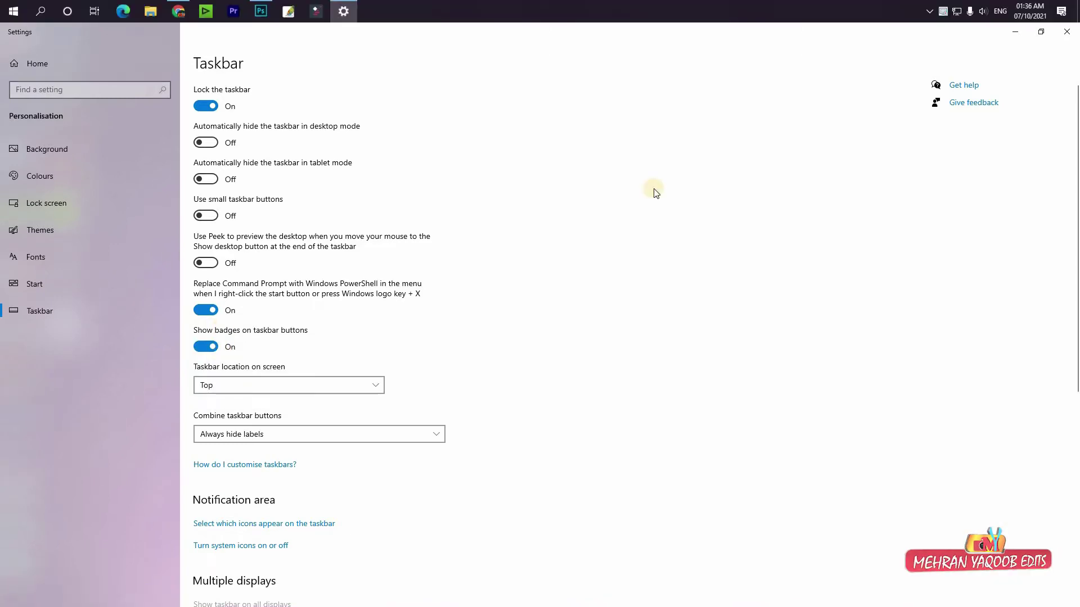
pyautogui.click(1067, 31)
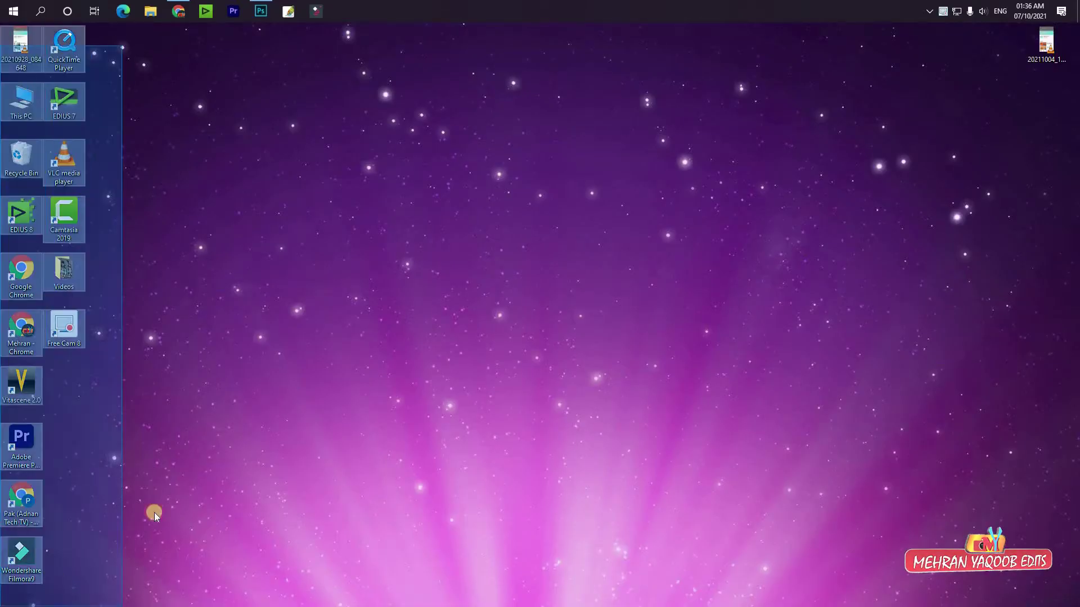
# Step: Hide all desktop icons and refresh the desktop
pyautogui.rightClick(350, 165)
pyautogui.moveTo(419, 179)
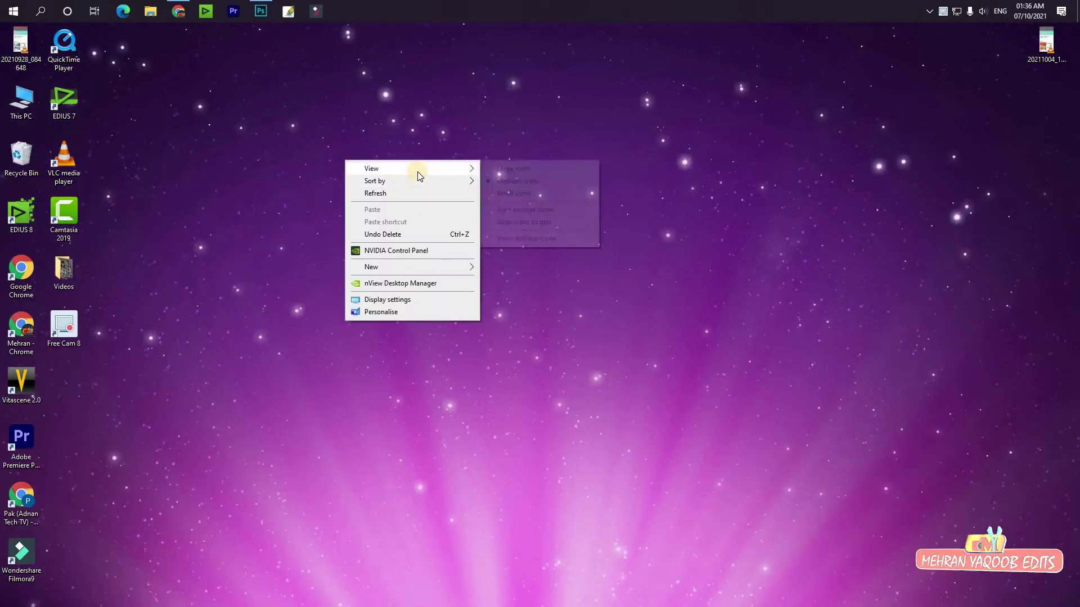
pyautogui.click(539, 241)
pyautogui.rightClick(450, 204)
pyautogui.click(457, 215)
# Step: Switch to Chrome and search Google for "winstep nexus"
pyautogui.click(176, 17)
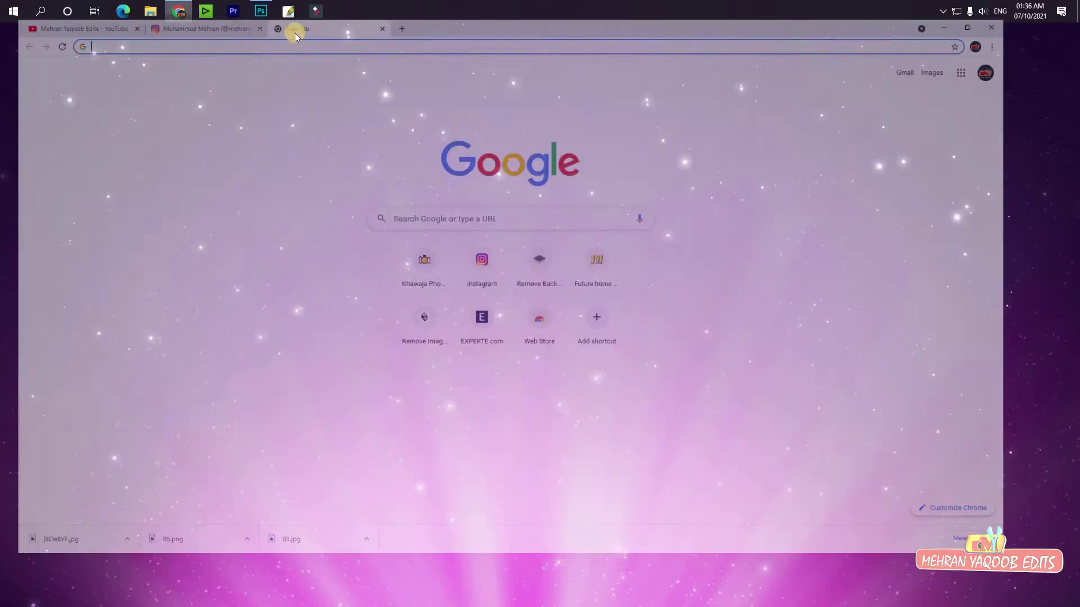
pyautogui.click(341, 51)
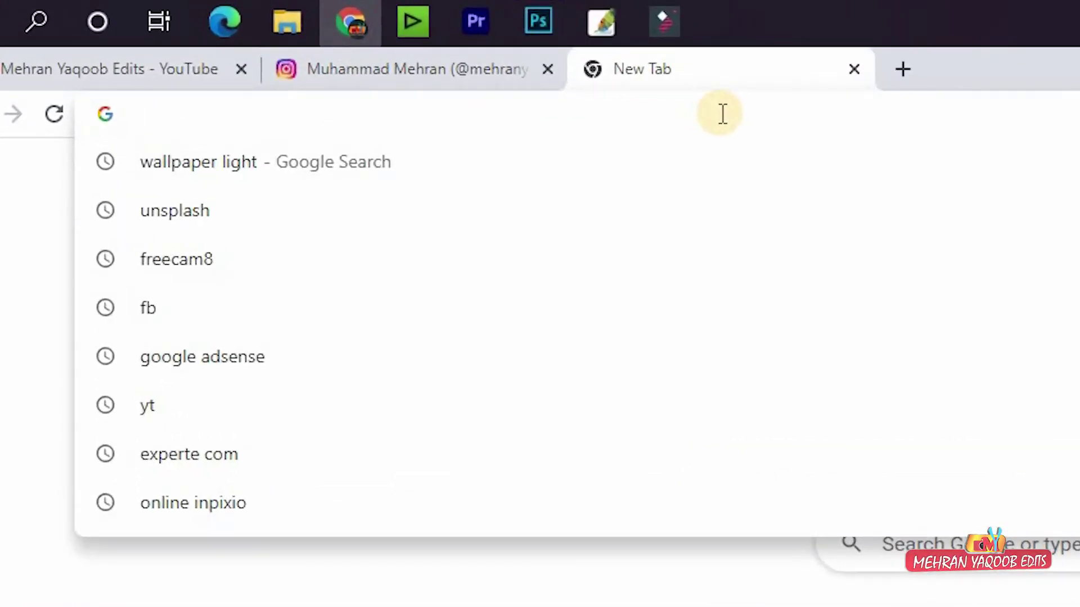
pyautogui.write('winstep')
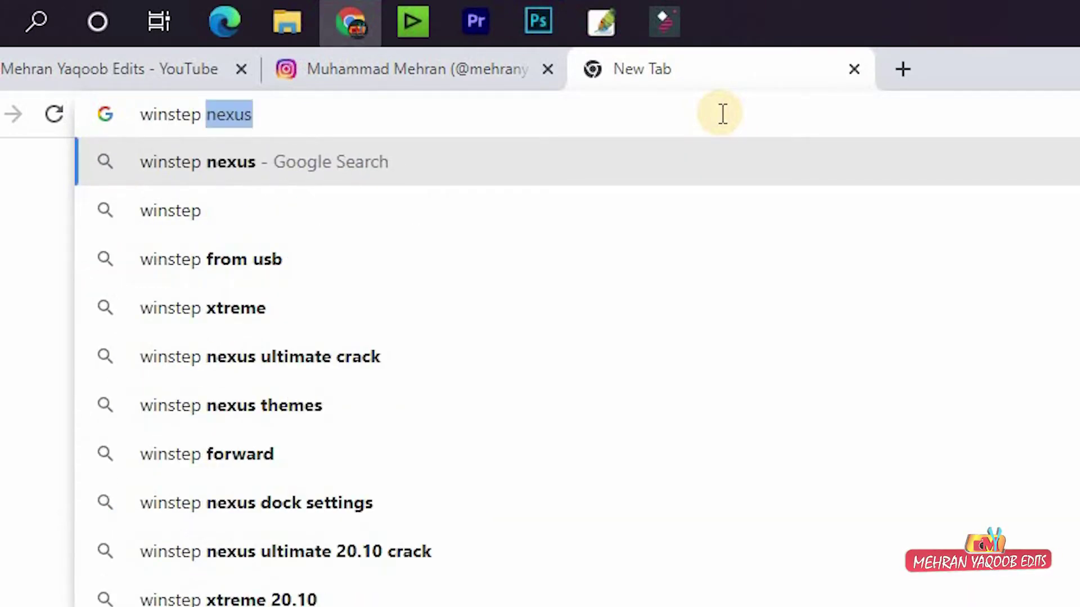
pyautogui.write(' nexus')
pyautogui.press('Return')
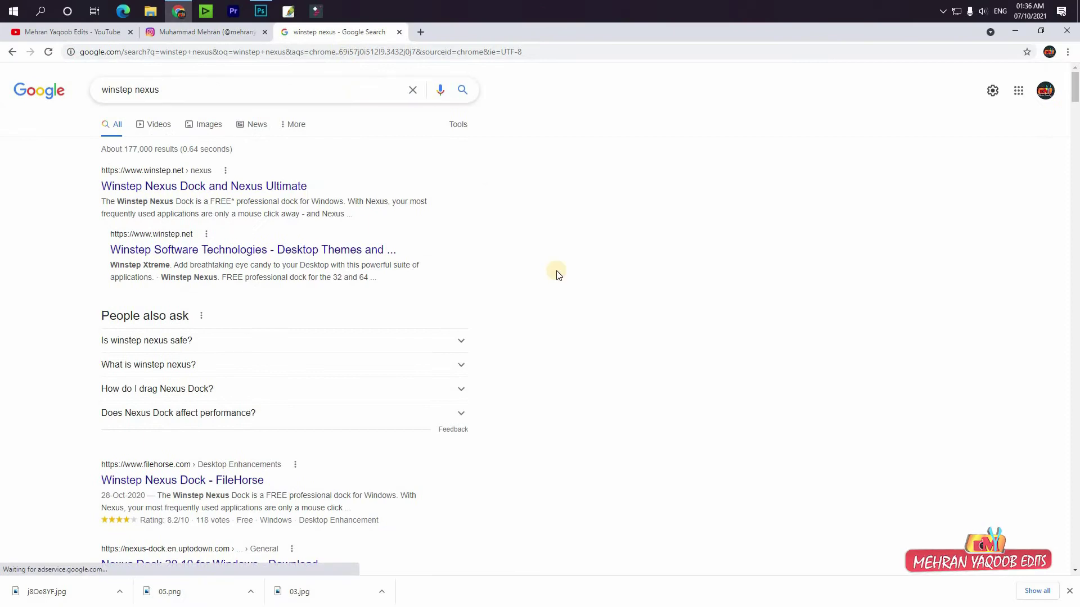
# Step: Open the Winstep Nexus Dock and Nexus Ultimate page and download the free Winstep Nexus edition
pyautogui.click(256, 192)
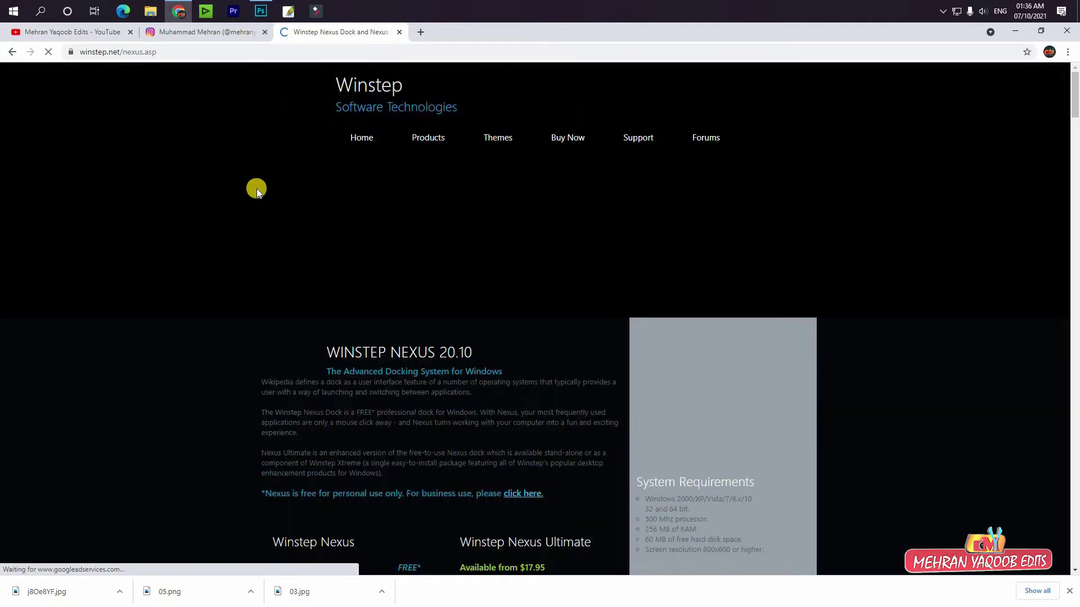
pyautogui.scroll(-2, 261, 217)
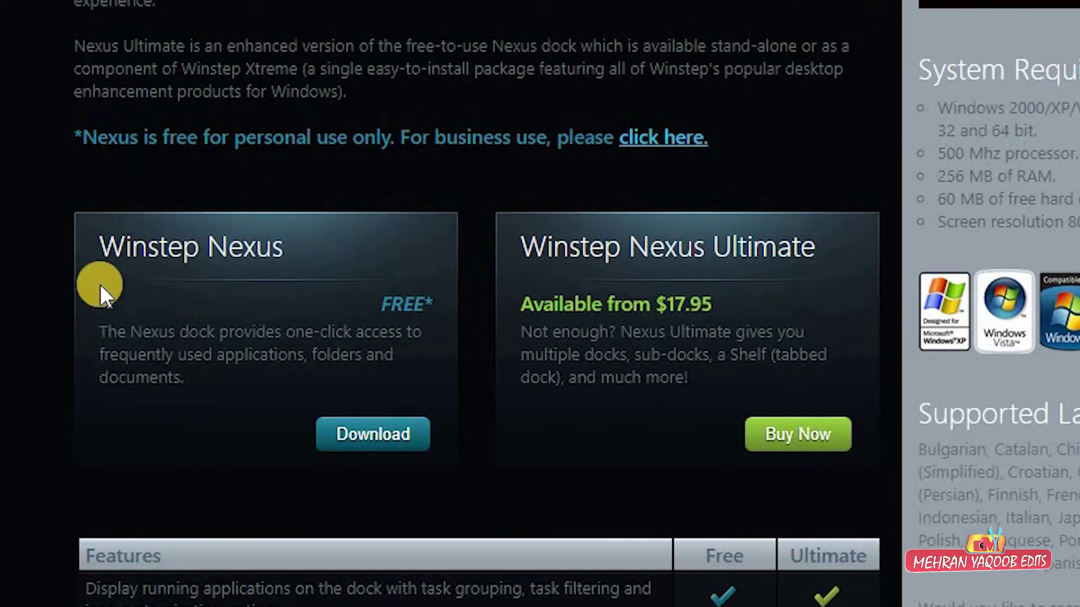
pyautogui.tripleClick(379, 234)
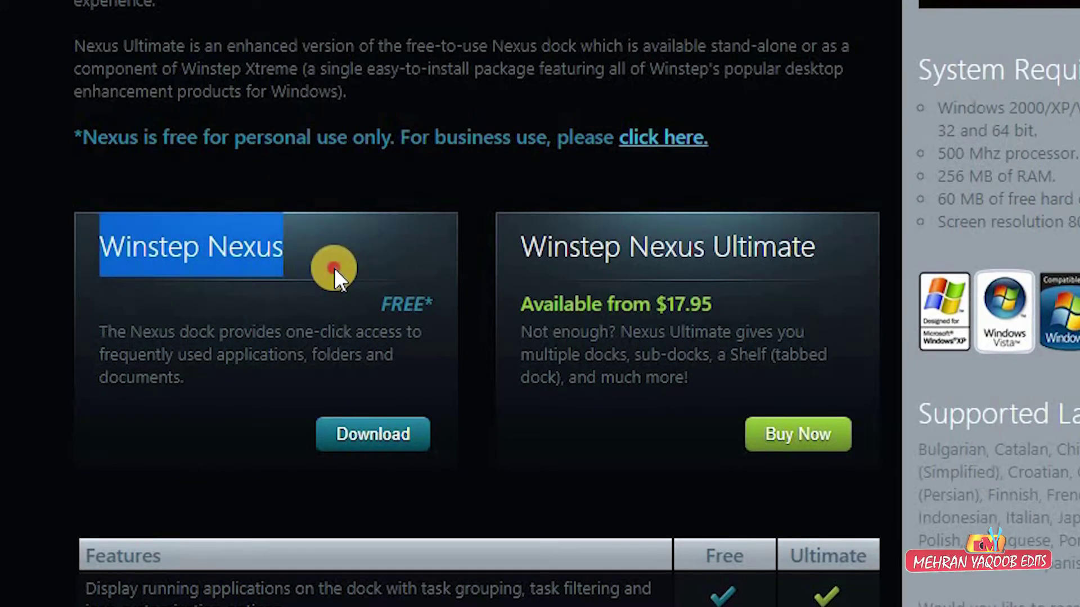
pyautogui.moveTo(374, 302); pyautogui.dragTo(396, 389)
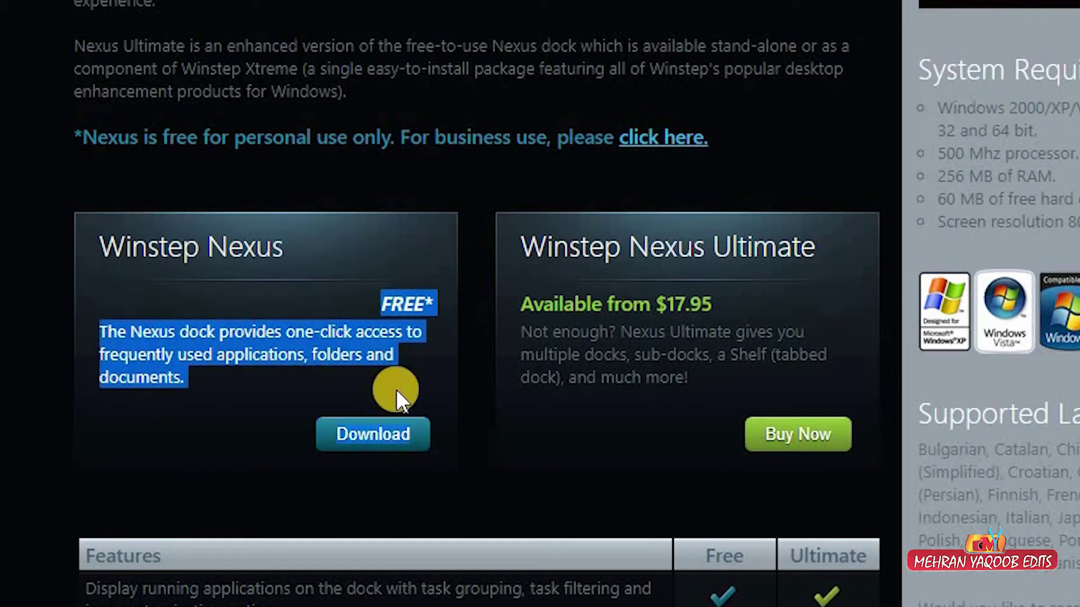
pyautogui.click(419, 413)
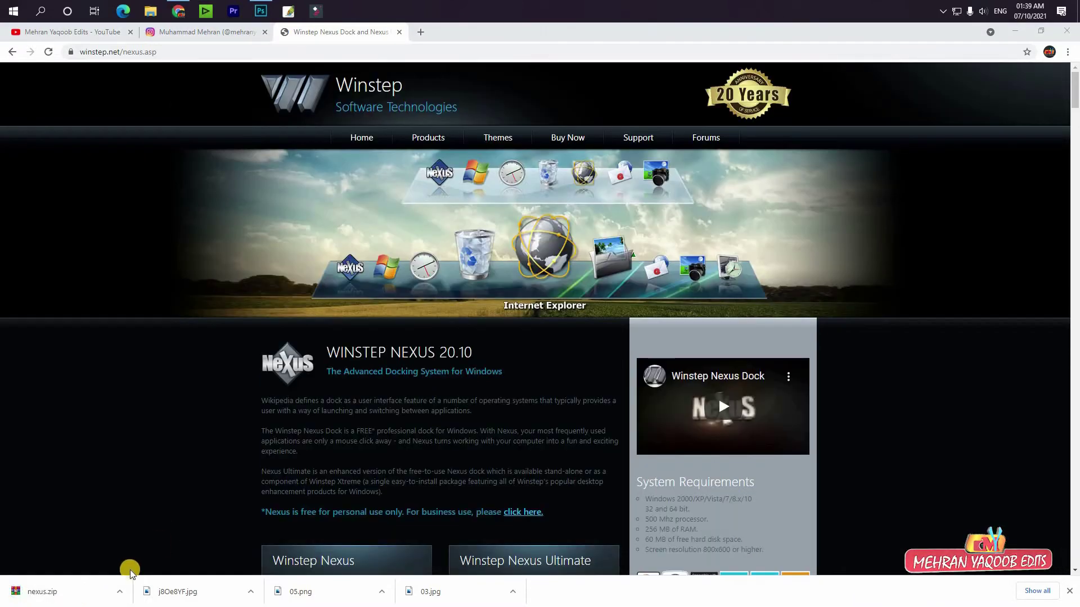
# Step: Show the downloaded nexus.zip in its folder and move the archive to the desktop
pyautogui.click(120, 593)
pyautogui.click(152, 552)
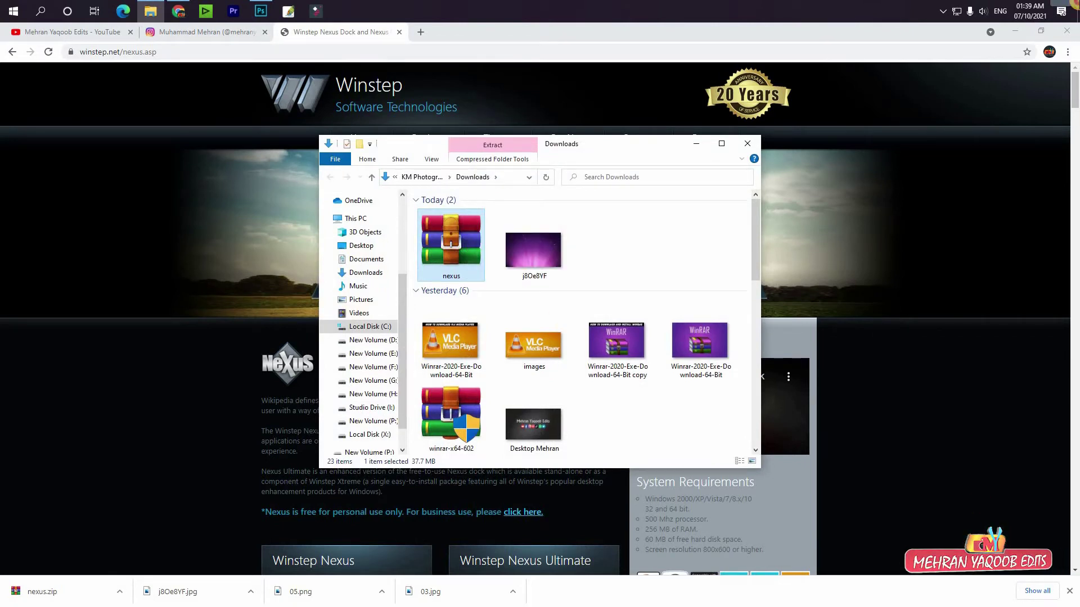
pyautogui.click(1076, 5)
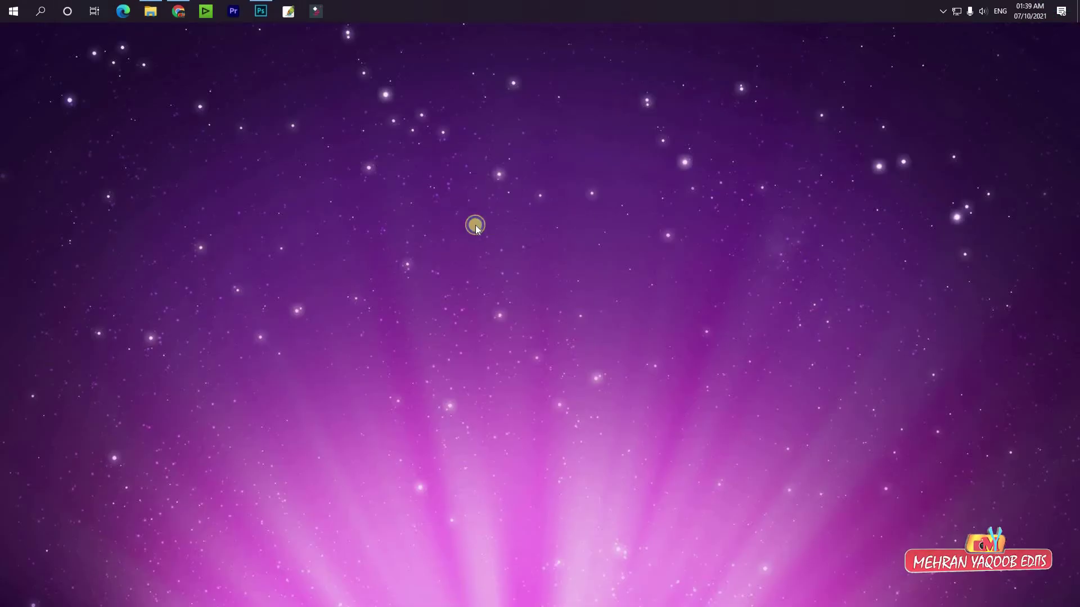
# Step: Turn the display of desktop icons back on
pyautogui.rightClick(475, 226)
pyautogui.moveTo(536, 219)
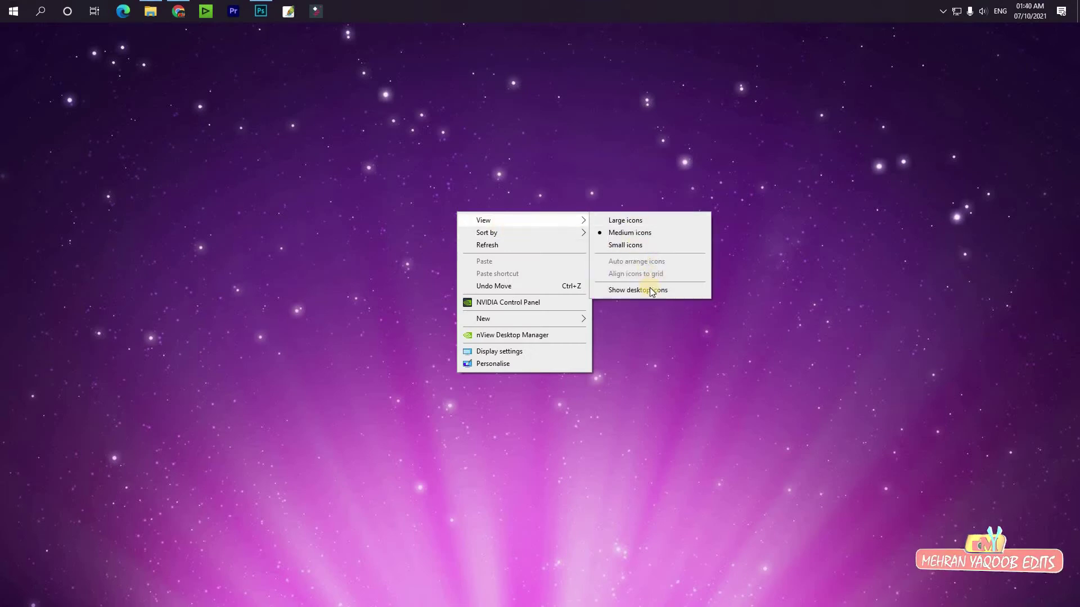
pyautogui.click(650, 290)
# Step: Extract the nexus archive into its own nexus folder on the desktop and place the folder beside the archive
pyautogui.rightClick(461, 165)
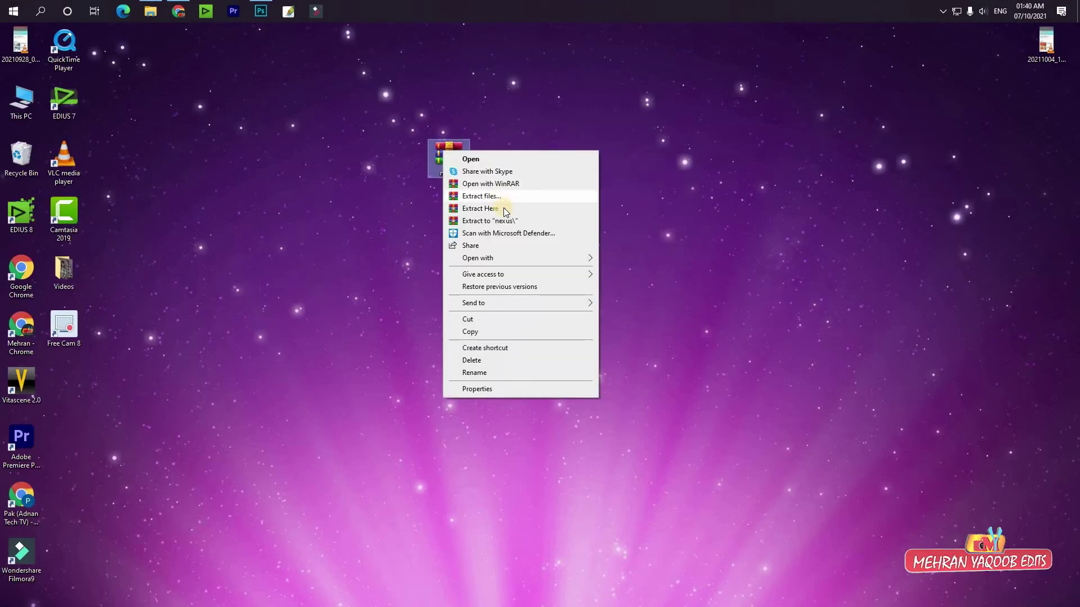
pyautogui.click(511, 221)
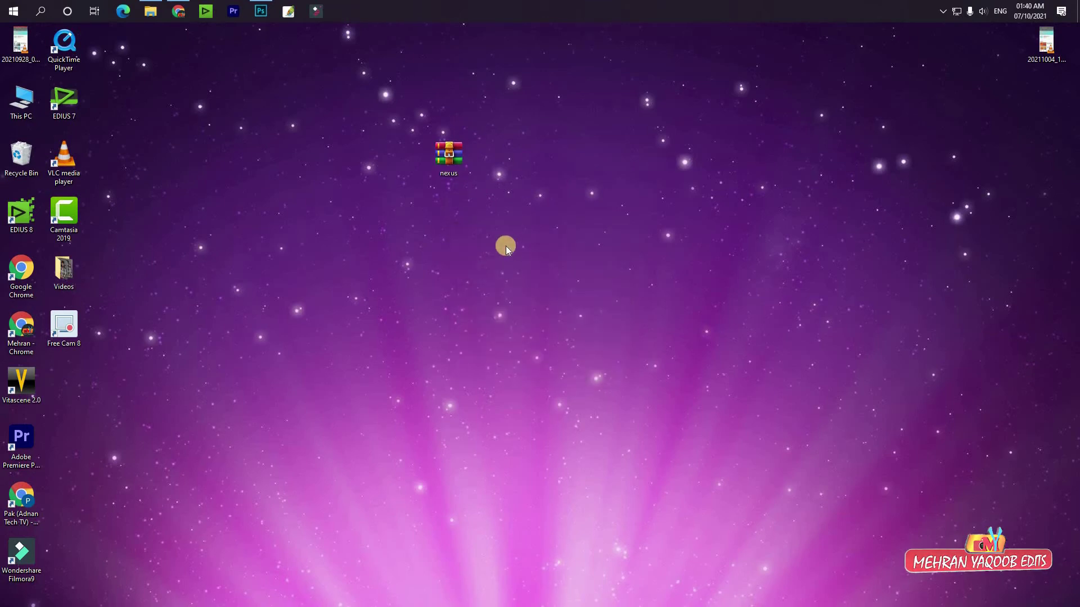
pyautogui.moveTo(76, 380); pyautogui.dragTo(377, 163)
# Step: Run NexusSetup from the extracted nexus folder with English as the setup language
pyautogui.doubleClick(378, 183)
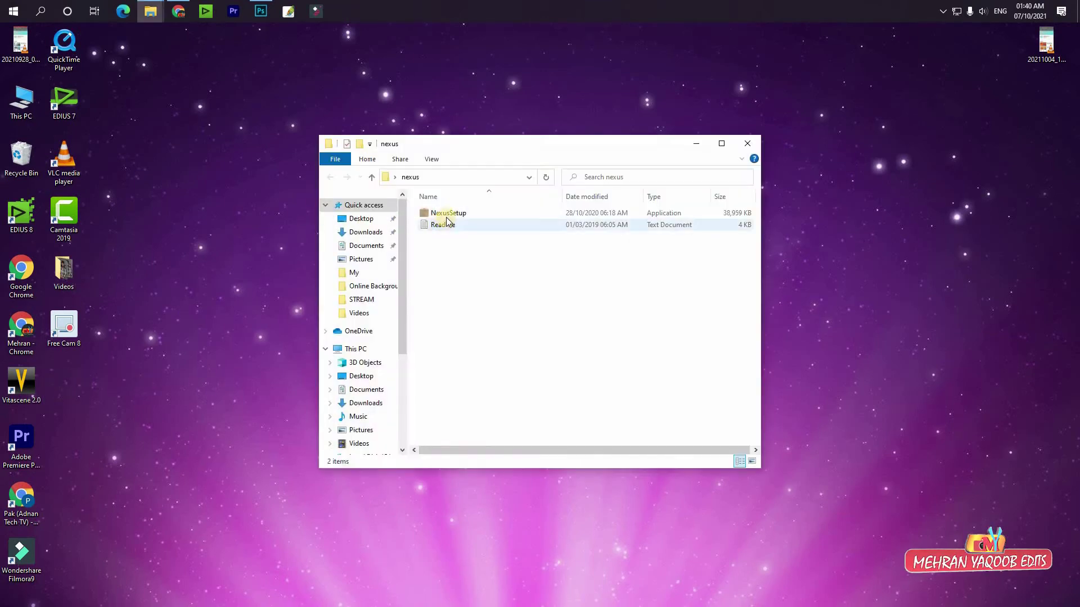
pyautogui.click(446, 215)
pyautogui.doubleClick(483, 217)
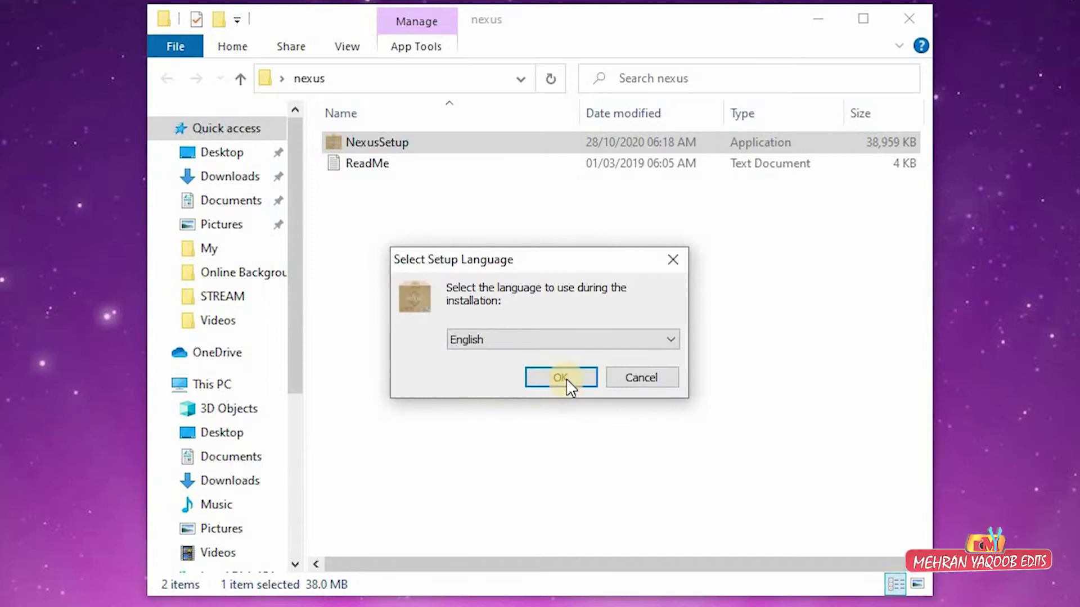
pyautogui.click(562, 377)
# Step: Accept the licence agreement, install Nexus in C:\Program Files (x86)\Winstep with Launch Nexus enabled, and close the setup folder
pyautogui.hotkey('alt', 'a')
pyautogui.click(658, 492)
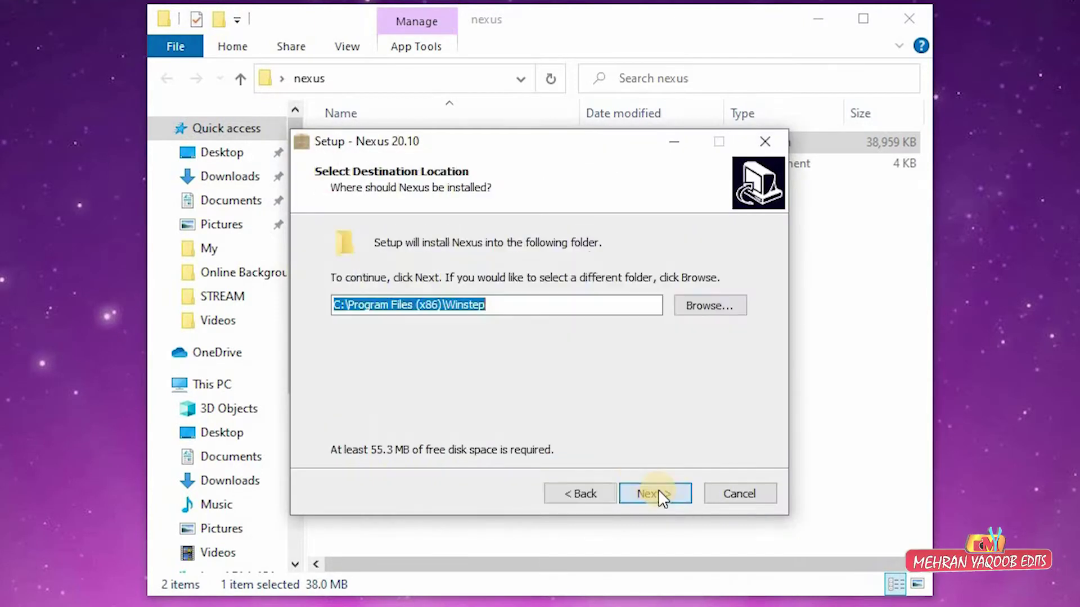
pyautogui.click(660, 491)
pyautogui.click(659, 491)
pyautogui.click(659, 494)
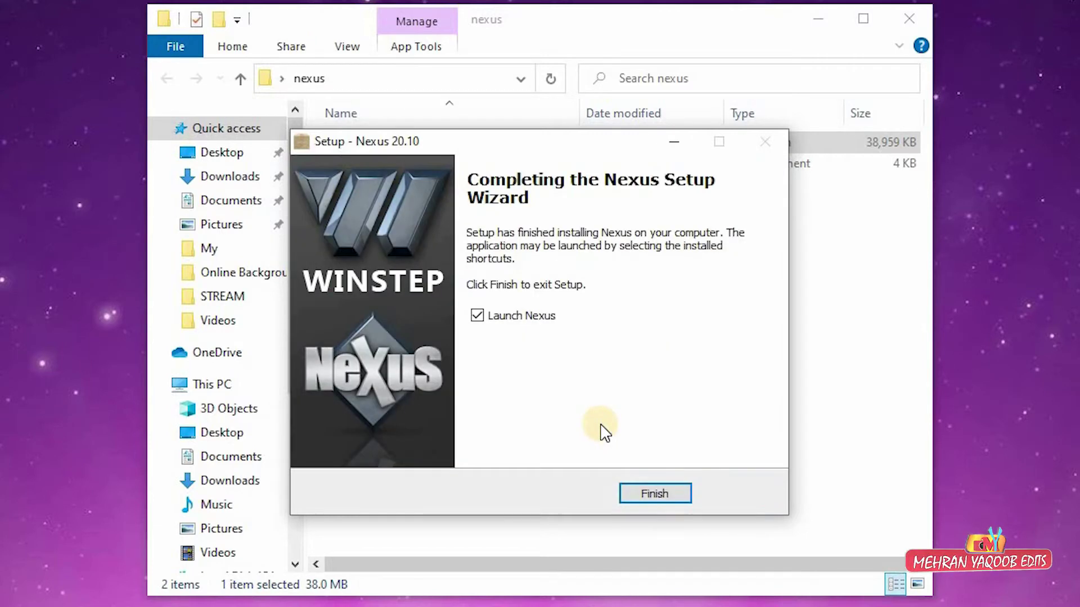
pyautogui.click(653, 494)
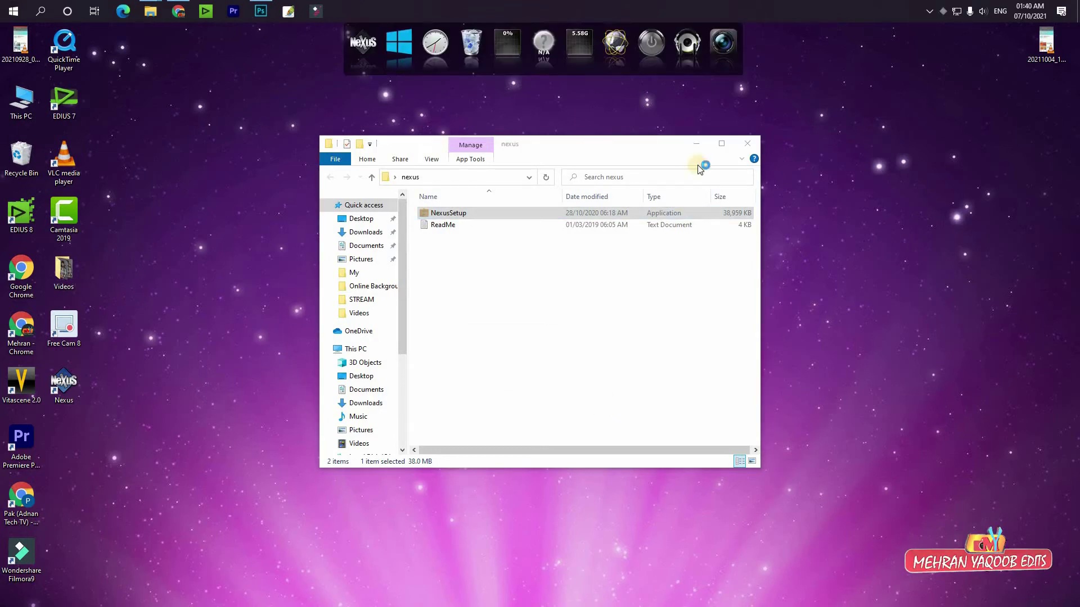
pyautogui.click(743, 146)
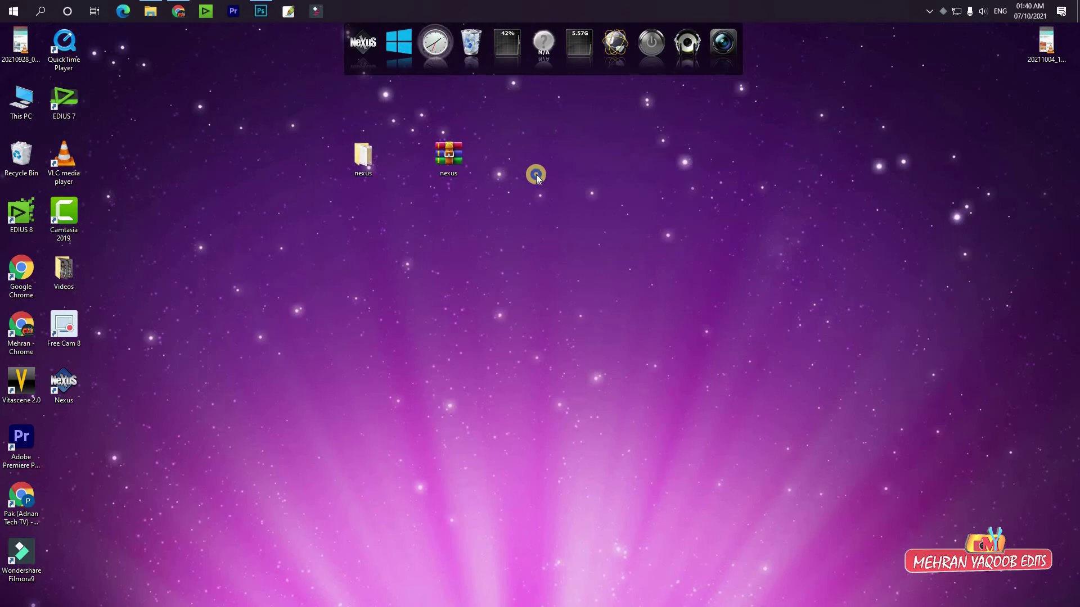
pyautogui.rightClick(531, 171)
pyautogui.click(558, 207)
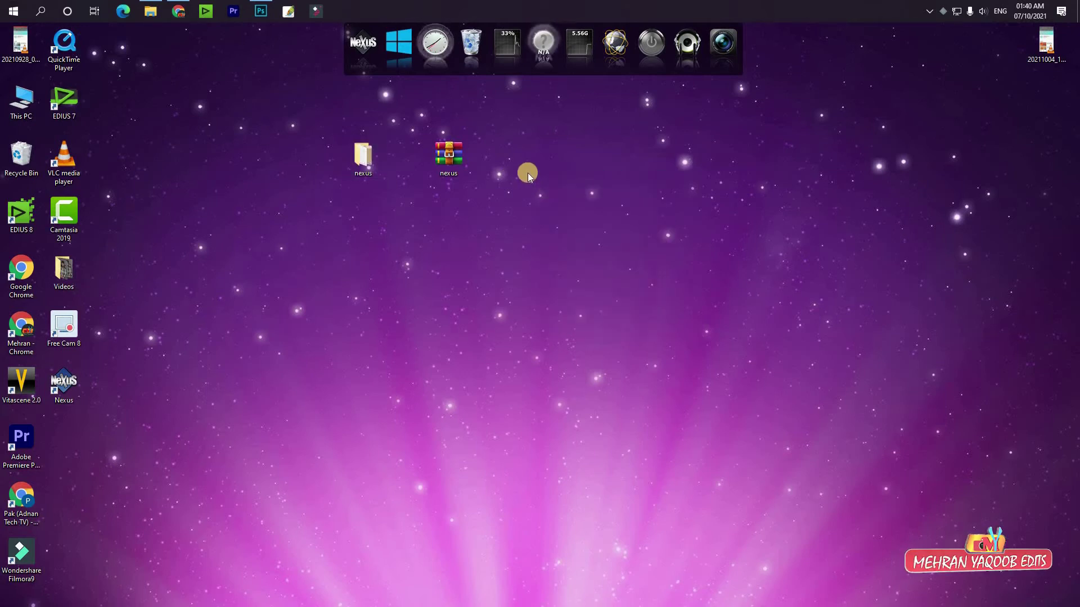
# Step: Move the Nexus dock to the bottom screen edge
pyautogui.rightClick(559, 62)
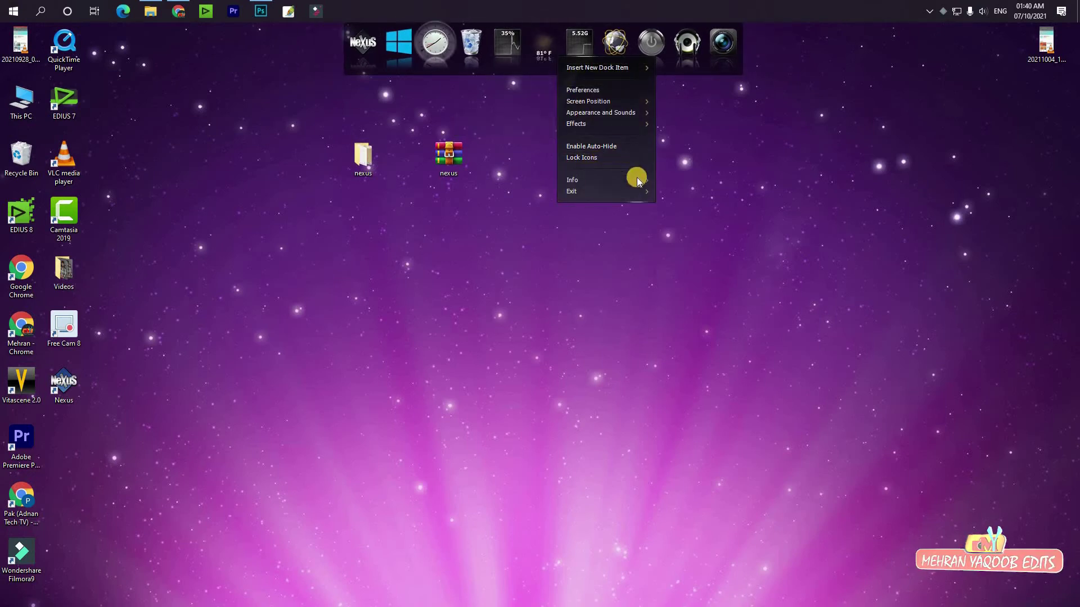
pyautogui.click(638, 125)
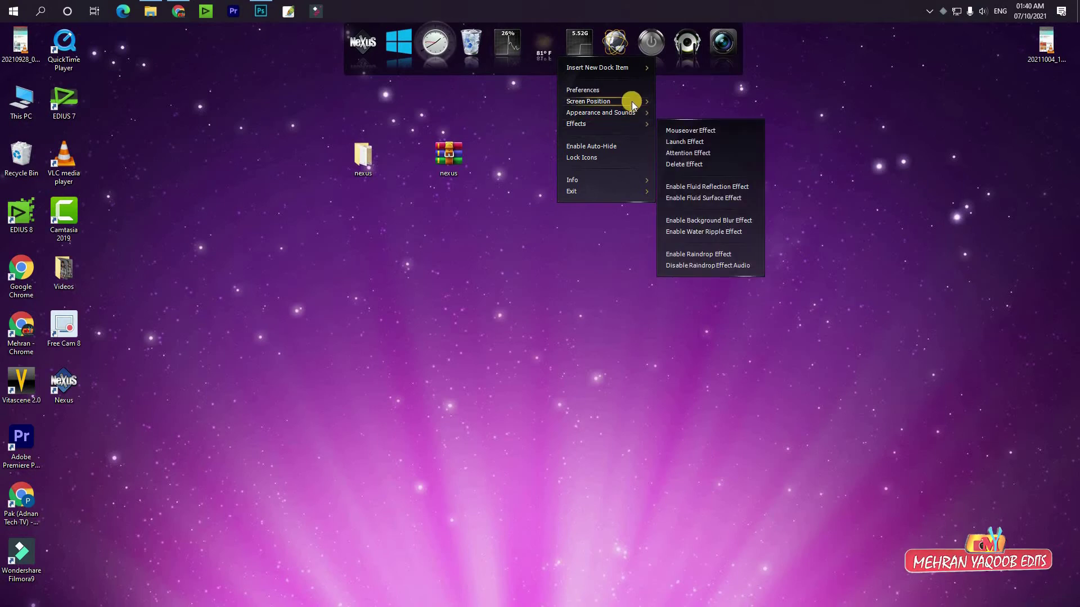
pyautogui.moveTo(632, 101)
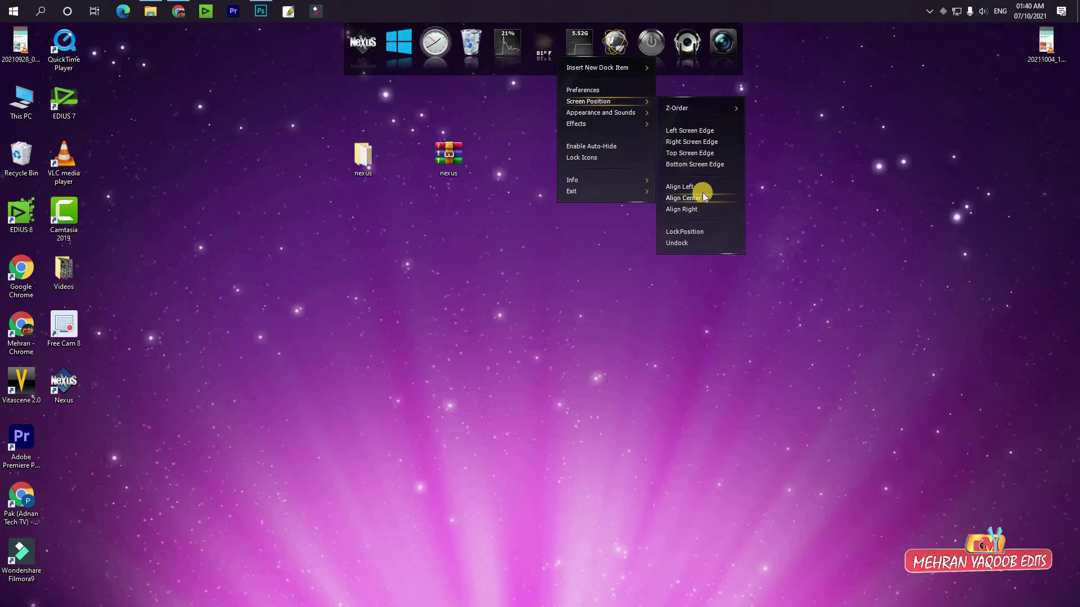
pyautogui.click(713, 165)
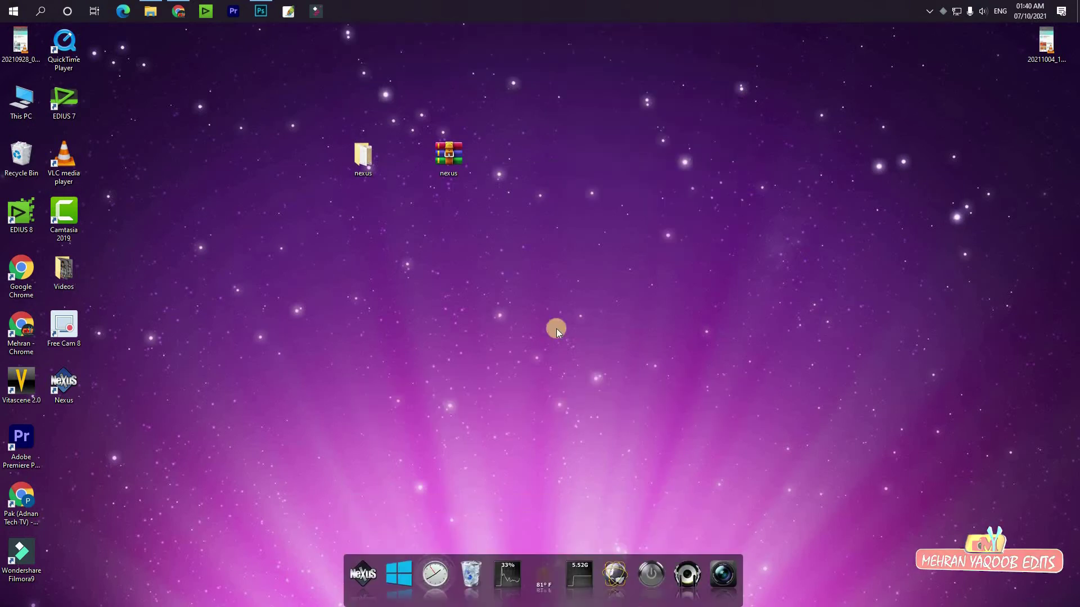
# Step: Look through the dock's effects and themes preferences, confirm them with the Windows theme selected, and refresh the desktop
pyautogui.rightClick(559, 590)
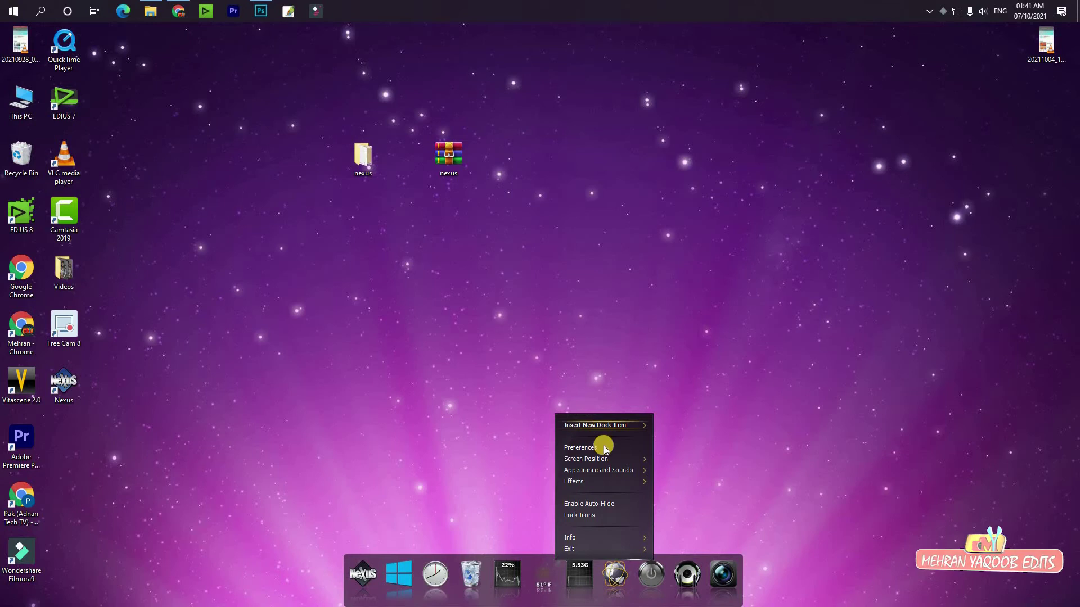
pyautogui.click(580, 447)
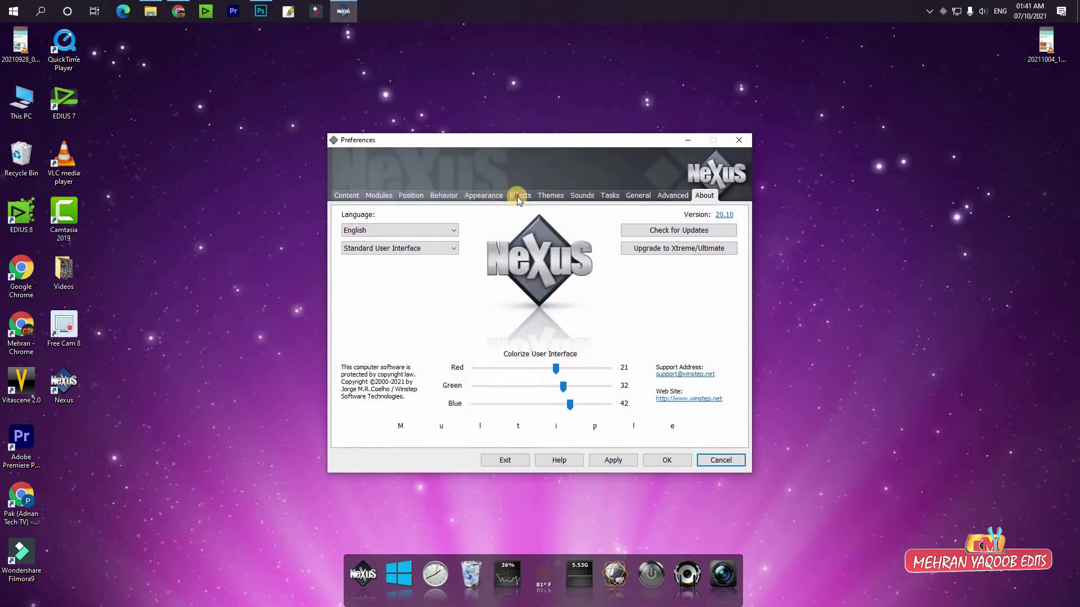
pyautogui.click(518, 197)
pyautogui.click(559, 196)
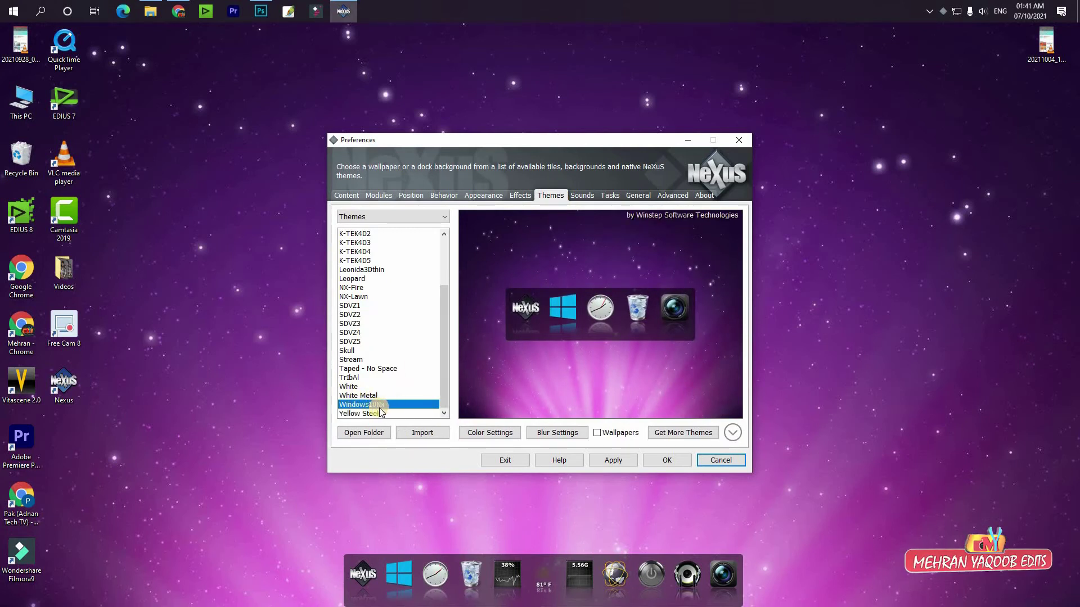
pyautogui.click(666, 460)
pyautogui.rightClick(478, 299)
pyautogui.click(497, 322)
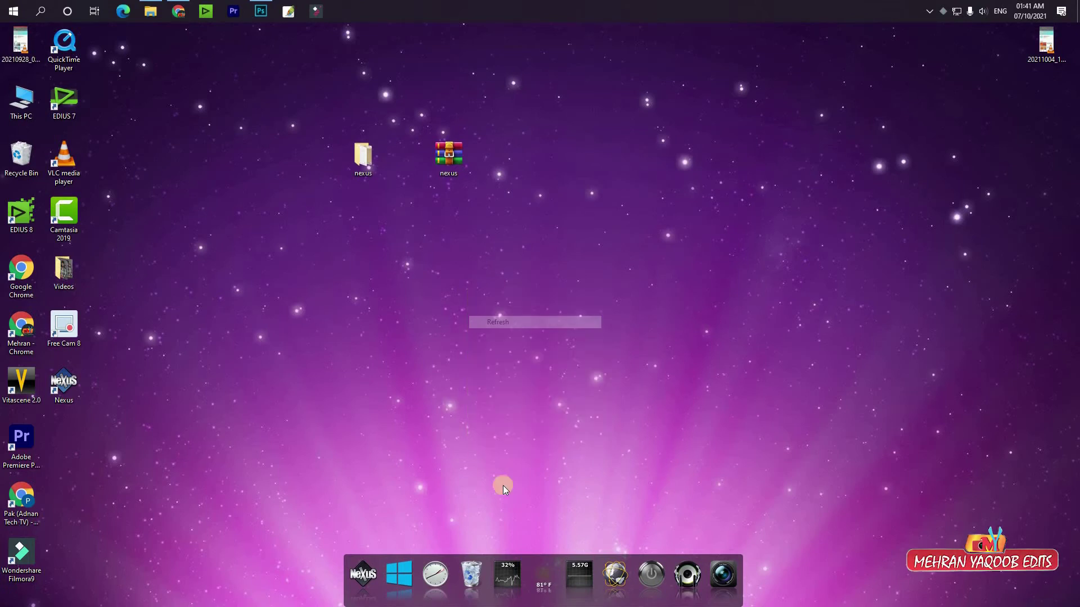
# Step: Remove the weather monitor and the RAM meter from the dock
pyautogui.rightClick(545, 585)
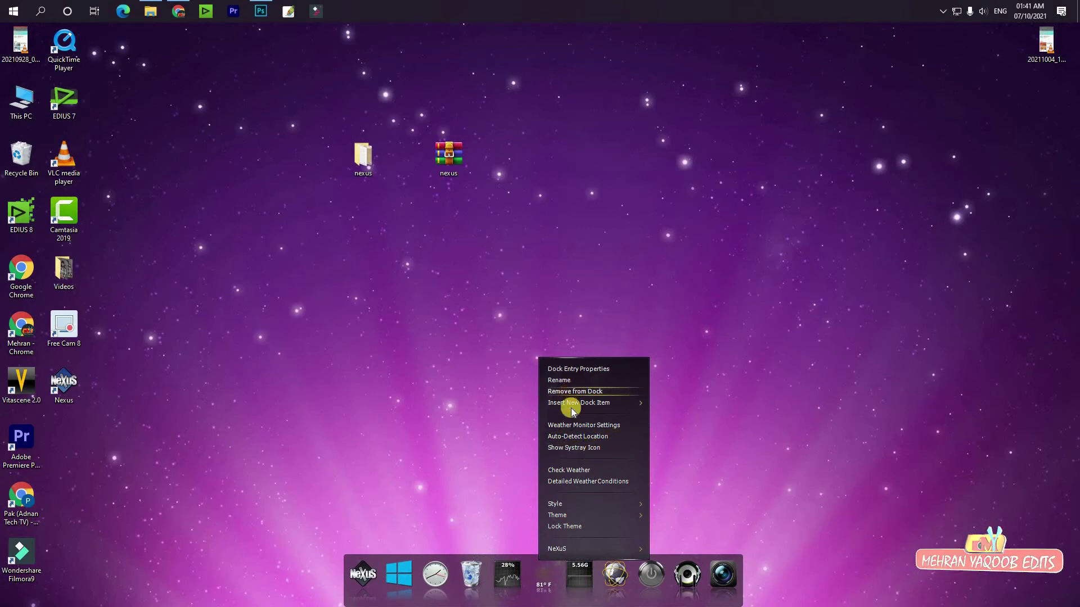
pyautogui.click(564, 391)
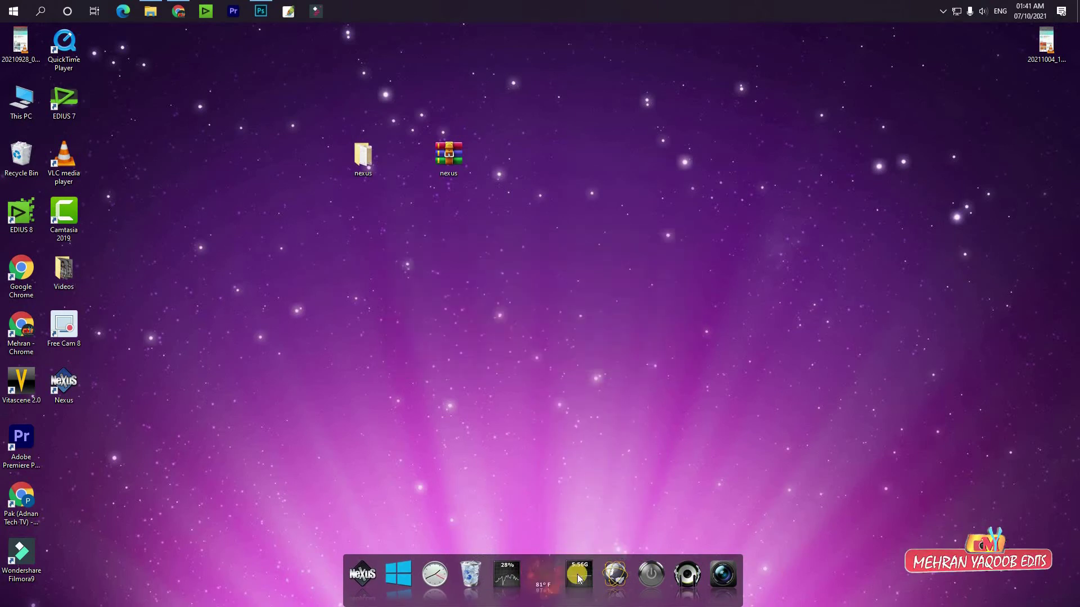
pyautogui.rightClick(540, 579)
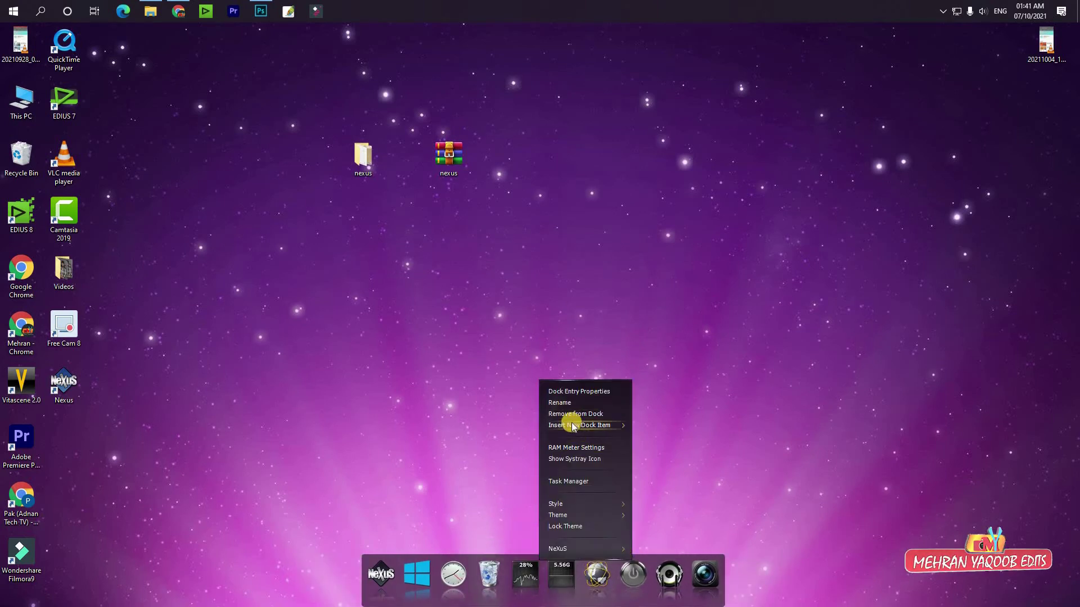
pyautogui.click(569, 414)
pyautogui.click(611, 363)
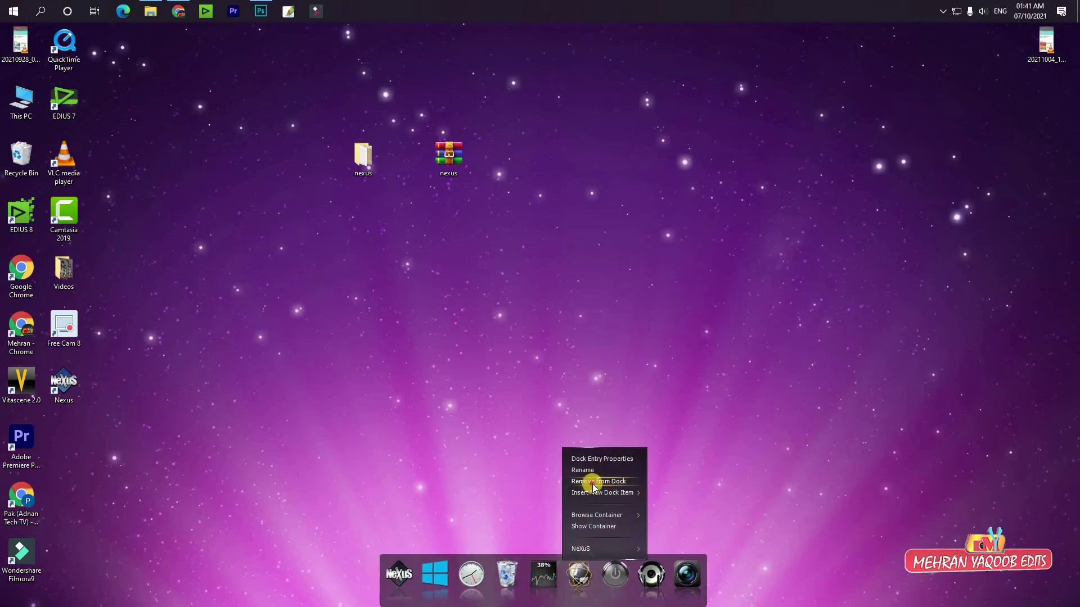
# Step: Remove the globe container item and the power button item from the dock
pyautogui.click(590, 482)
pyautogui.click(612, 363)
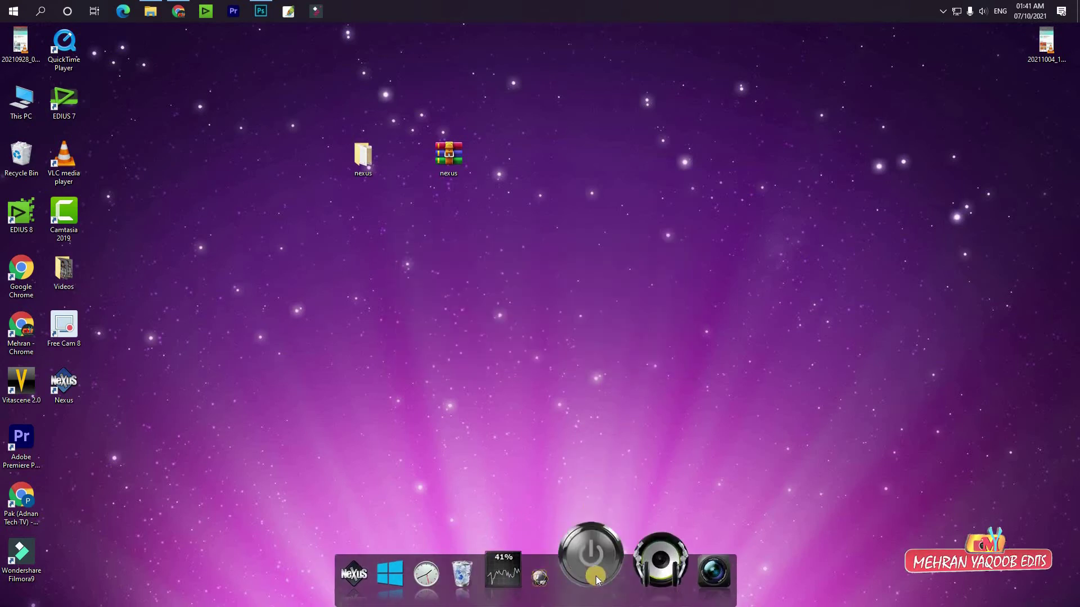
pyautogui.rightClick(597, 573)
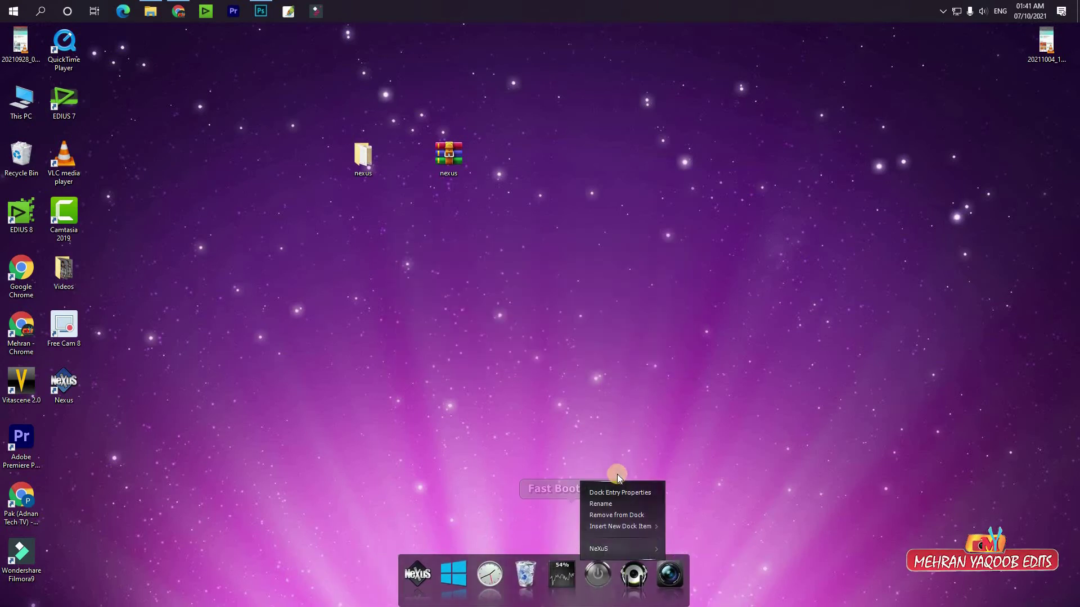
pyautogui.click(623, 516)
pyautogui.click(600, 365)
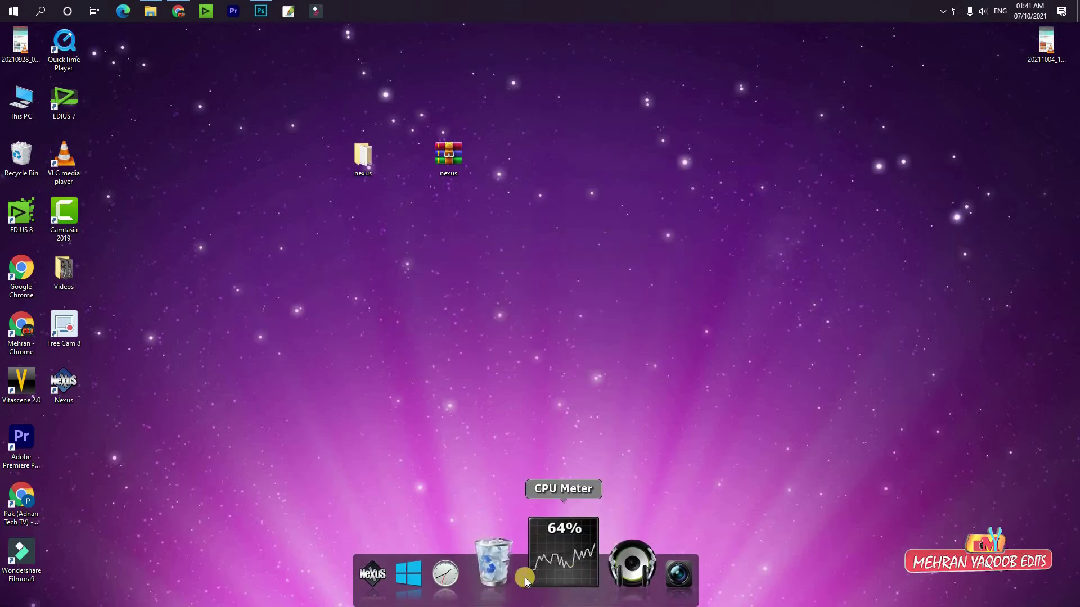
# Step: Change the style of the dock's clock to a calendar page with a digital time display
pyautogui.rightClick(459, 573)
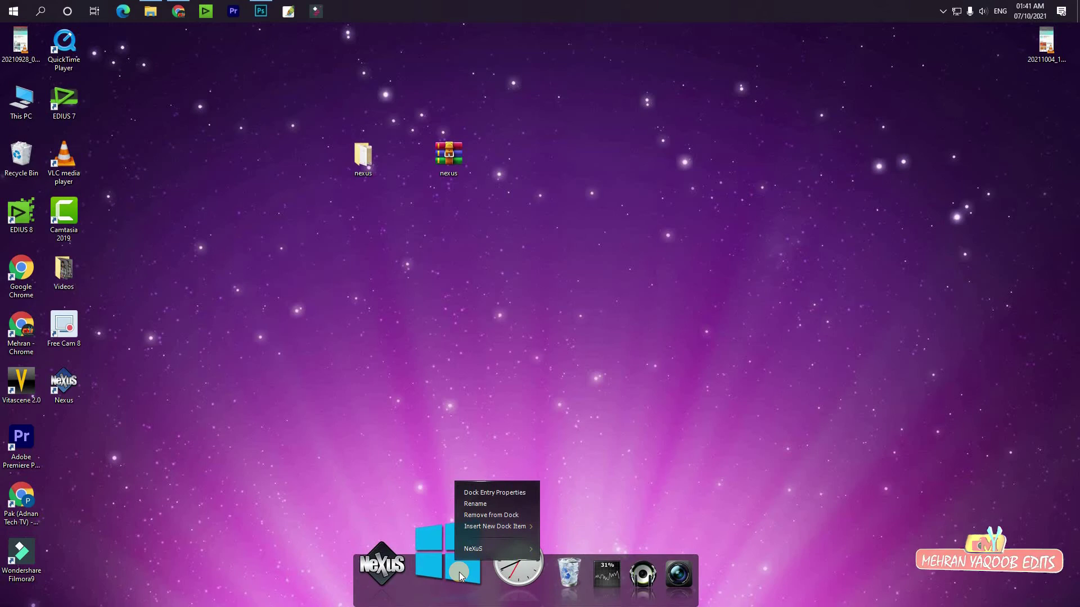
pyautogui.rightClick(490, 581)
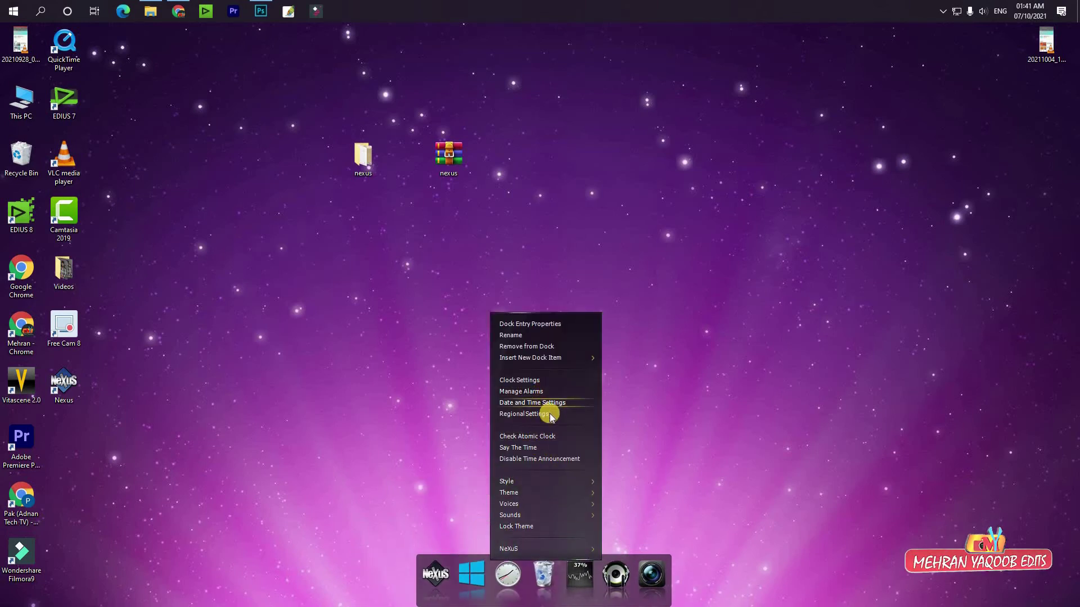
pyautogui.click(543, 442)
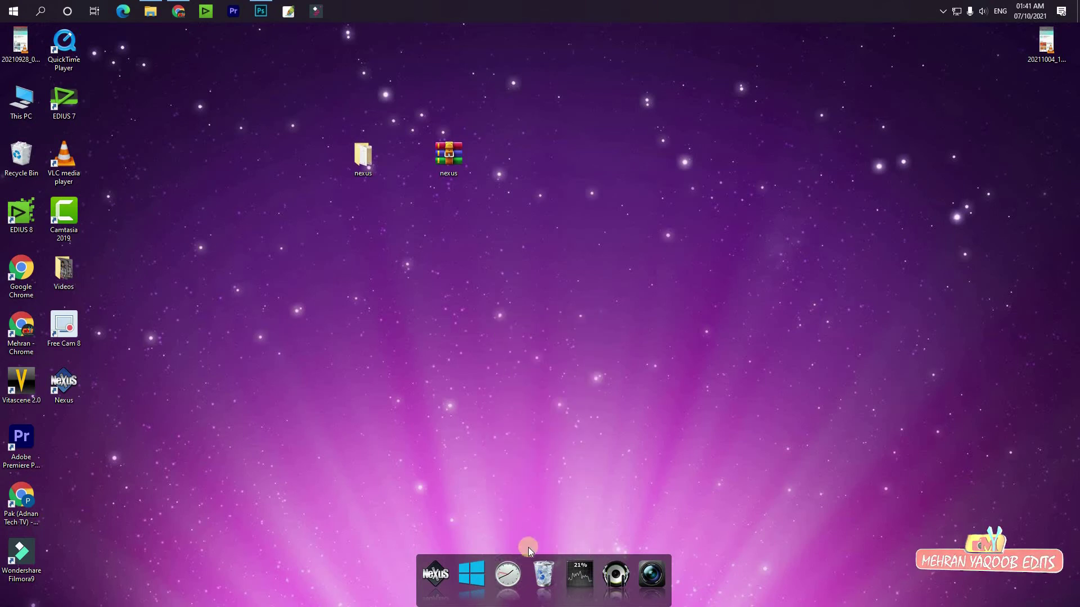
pyautogui.rightClick(511, 575)
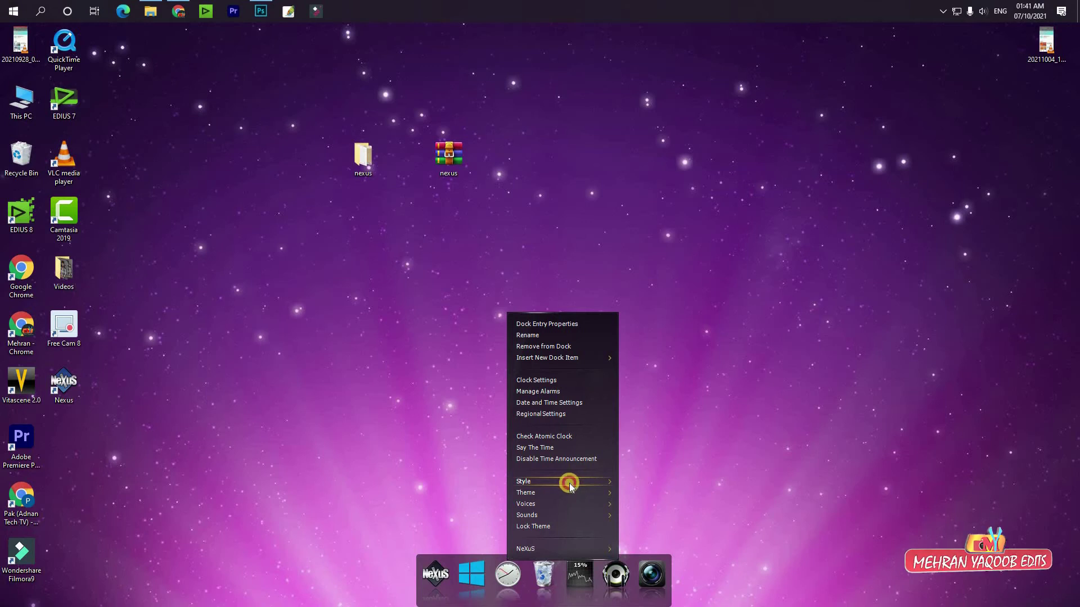
pyautogui.click(570, 482)
pyautogui.click(648, 489)
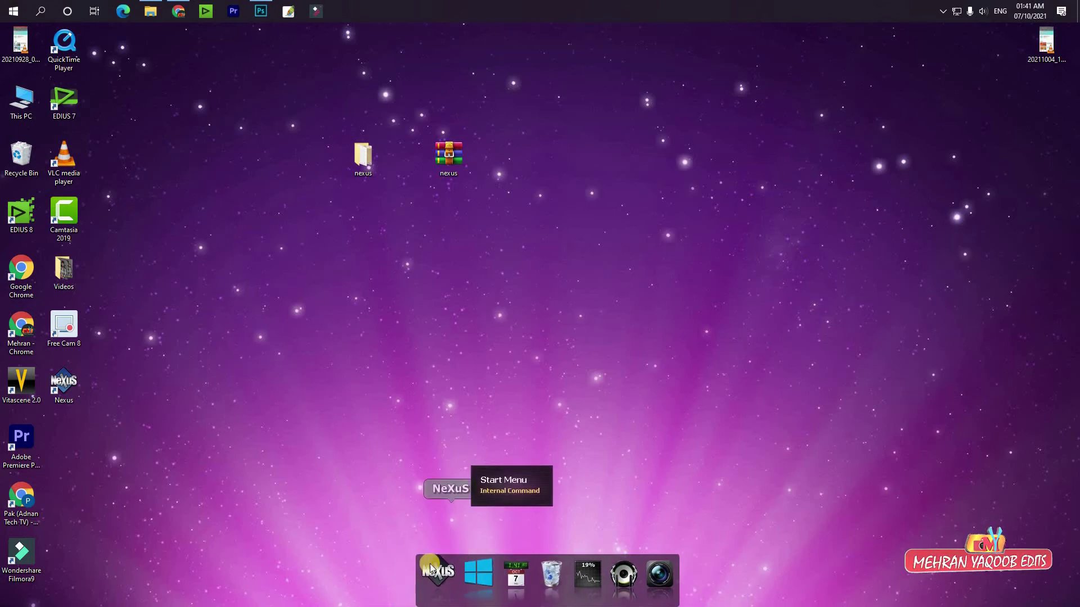
# Step: Remove the NeXuS control icon from the dock and refresh the desktop
pyautogui.rightClick(433, 570)
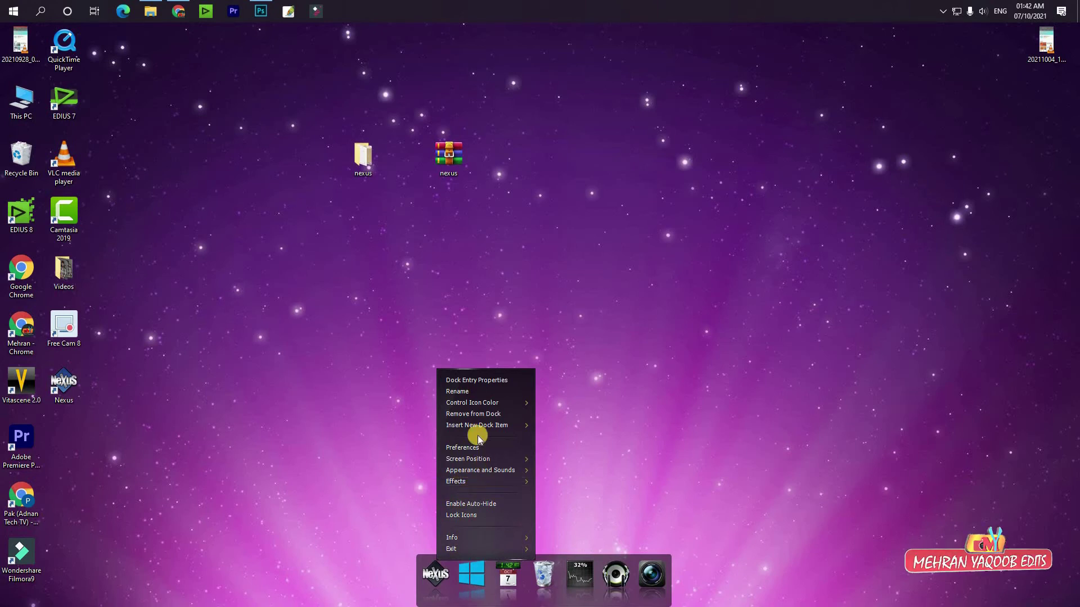
pyautogui.click(472, 415)
pyautogui.rightClick(446, 369)
pyautogui.click(476, 404)
# Step: Add the This PC, EDIUS 8, Google Chrome, Adobe Premiere Pro and Wondershare Filmora9 desktop icons to the dock
pyautogui.moveTo(25, 101); pyautogui.dragTo(470, 587)
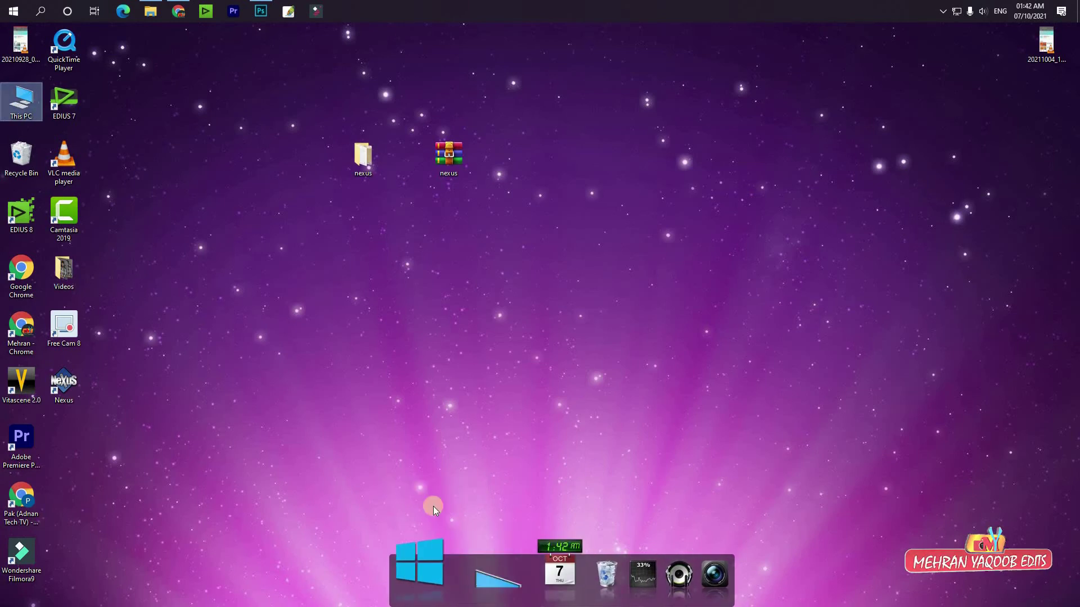
pyautogui.moveTo(42, 217); pyautogui.dragTo(472, 579)
pyautogui.moveTo(21, 269); pyautogui.dragTo(506, 579)
pyautogui.moveTo(31, 444); pyautogui.dragTo(540, 579)
pyautogui.moveTo(21, 554); pyautogui.dragTo(539, 576)
# Step: Add the EDIUS 7, VLC media player, Camtasia 2019 and Free Cam 8 desktop shortcuts to the dock
pyautogui.moveTo(64, 101); pyautogui.dragTo(448, 591)
pyautogui.moveTo(64, 160); pyautogui.dragTo(691, 574)
pyautogui.moveTo(63, 217); pyautogui.dragTo(450, 573)
pyautogui.moveTo(21, 326); pyautogui.dragTo(753, 563)
# Step: Hide all desktop icons through the desktop view options and refresh the desktop
pyautogui.rightClick(374, 284)
pyautogui.rightClick(749, 145)
pyautogui.moveTo(830, 158)
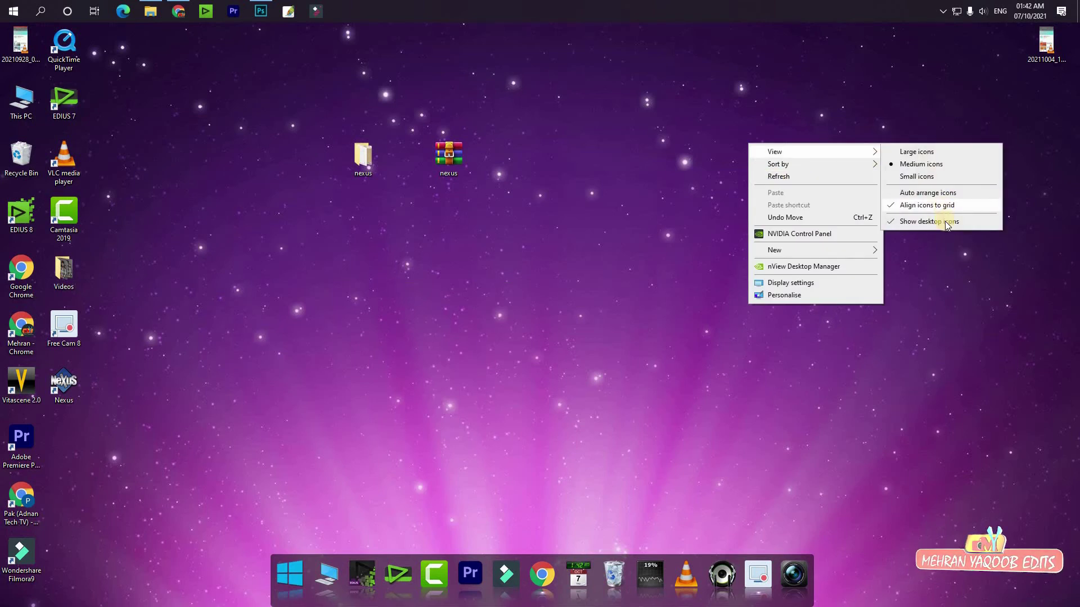
pyautogui.click(948, 223)
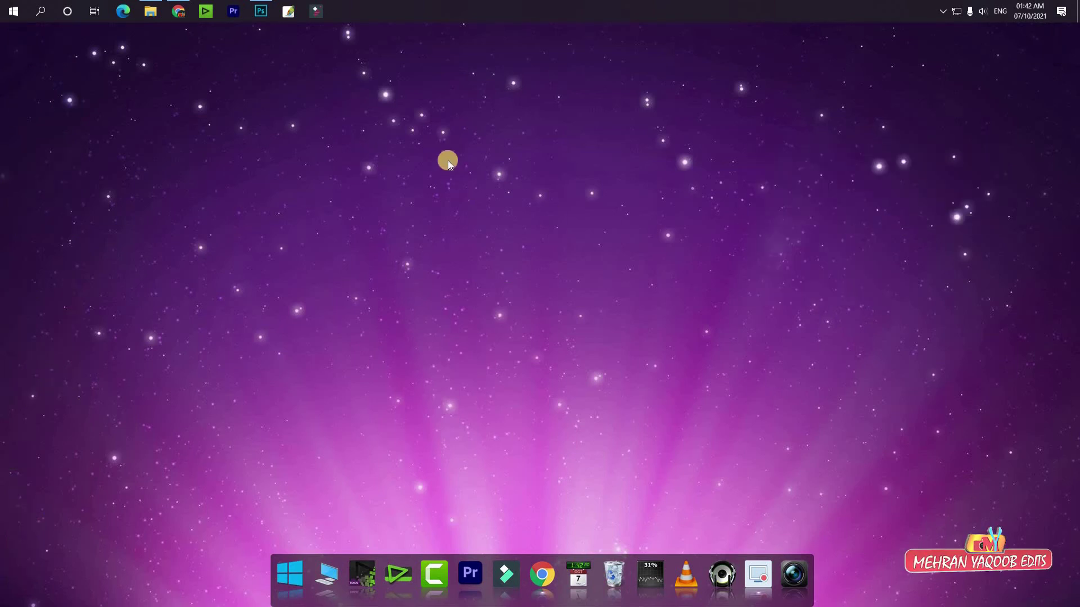
pyautogui.rightClick(499, 202)
pyautogui.click(501, 203)
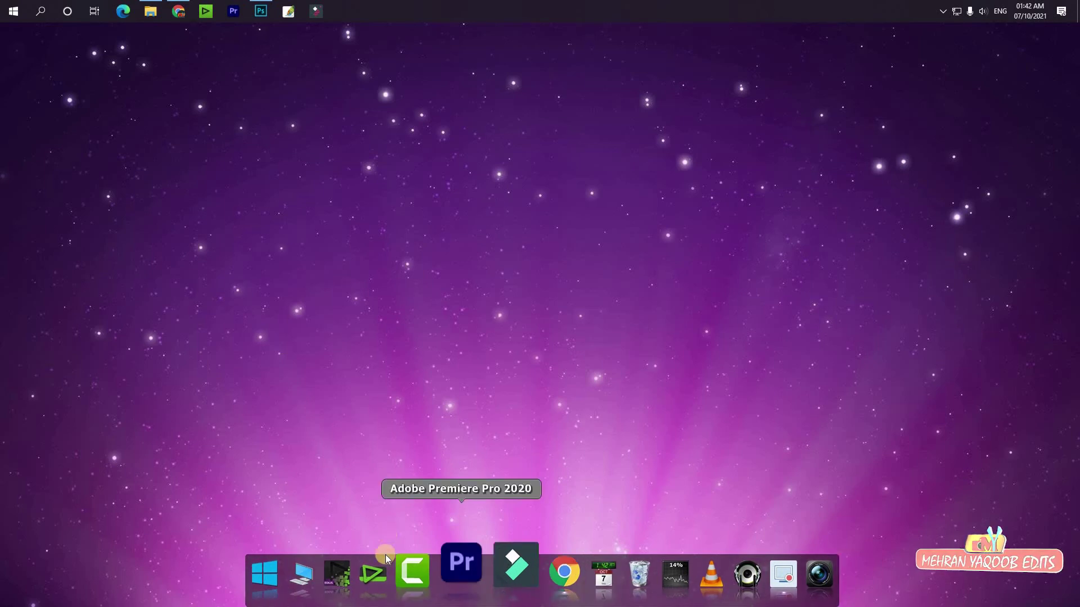
# Step: Test the dock by opening This PC and the Start menu from it, close both, and refresh the desktop
pyautogui.click(347, 600)
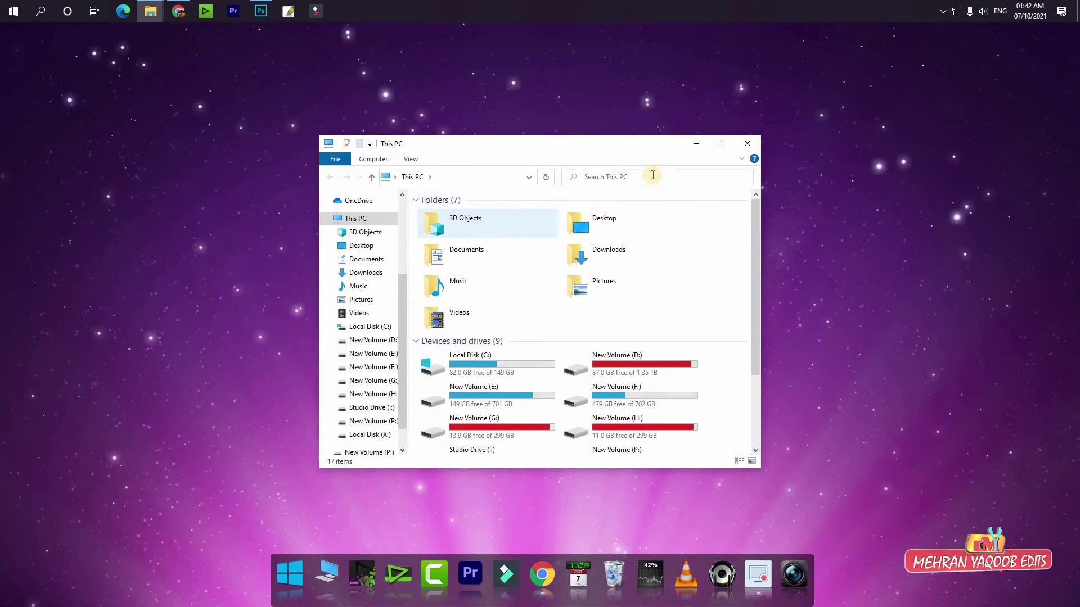
pyautogui.click(727, 141)
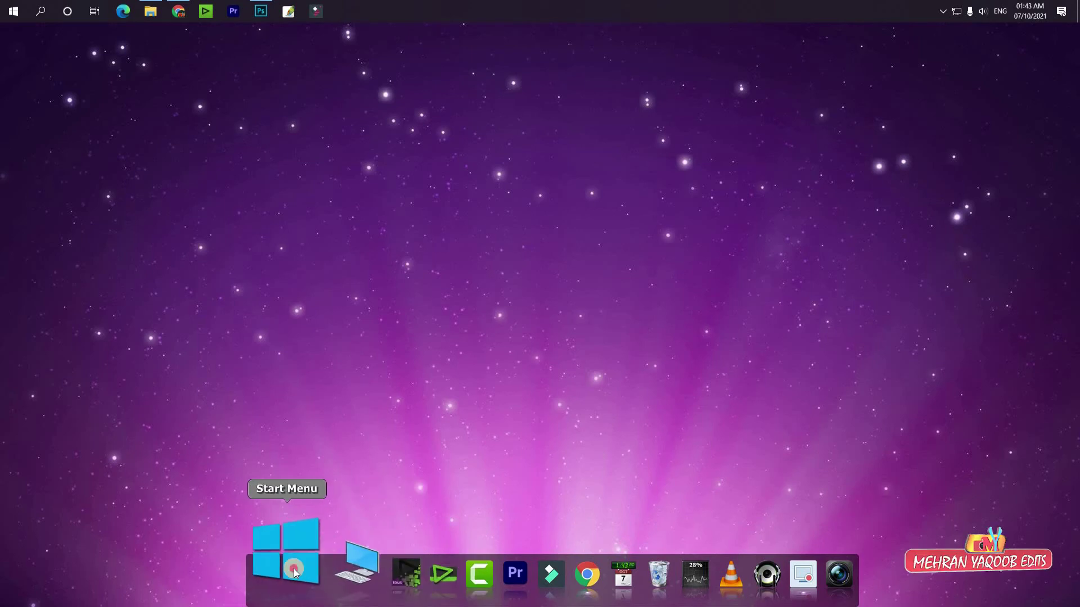
pyautogui.click(292, 566)
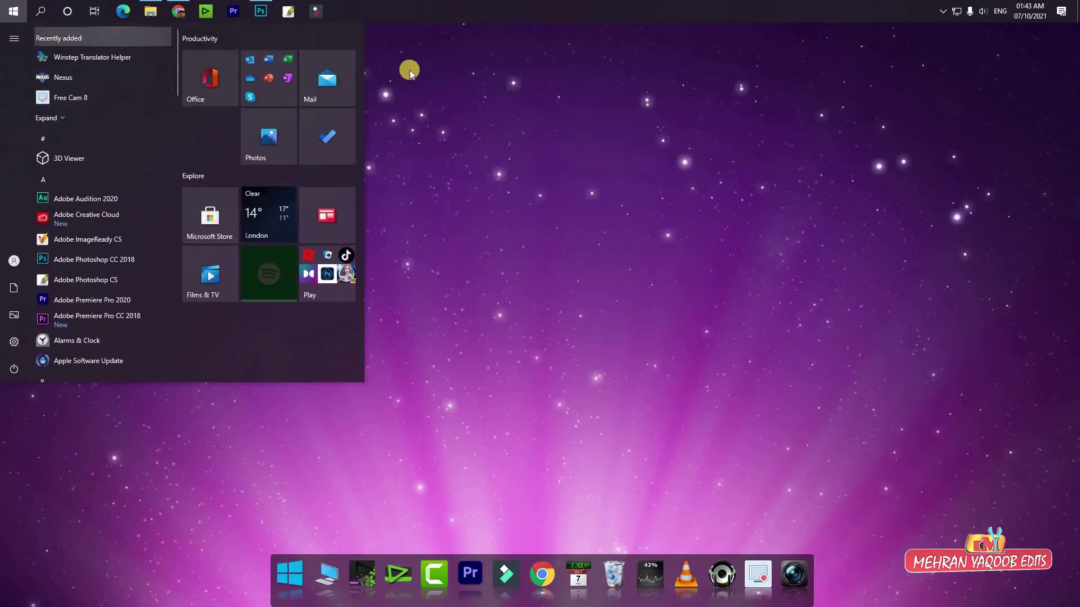
pyautogui.click(469, 201)
pyautogui.rightClick(470, 181)
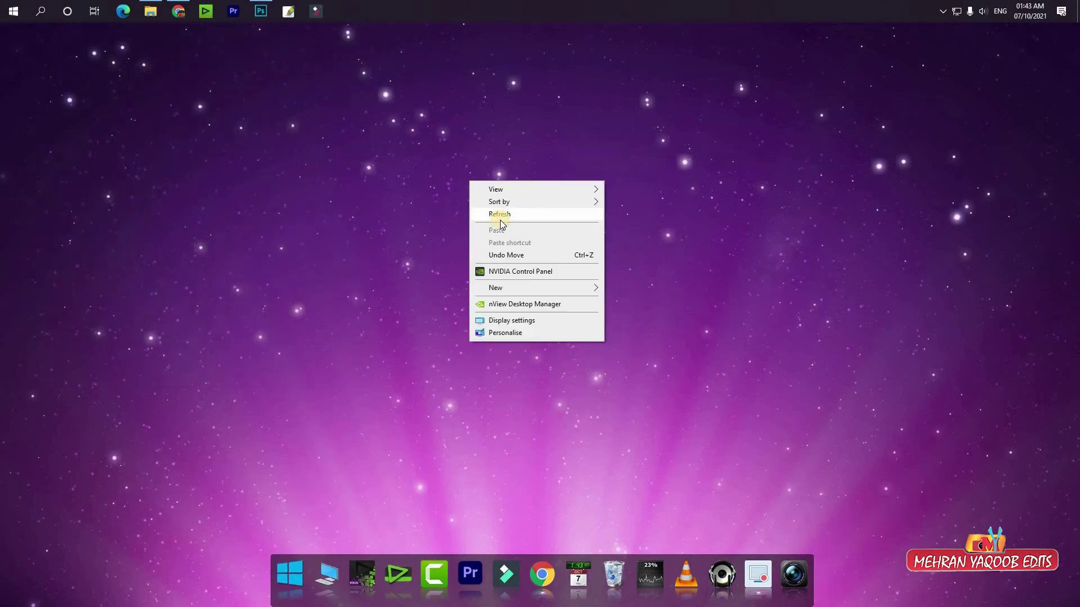
pyautogui.click(594, 335)
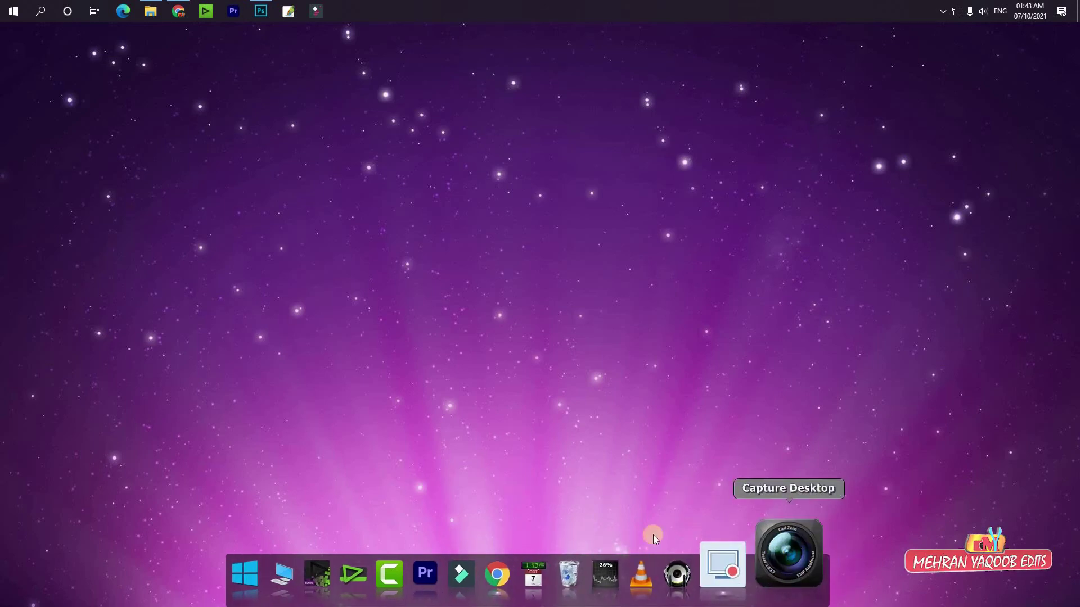
pyautogui.rightClick(486, 86)
pyautogui.click(498, 117)
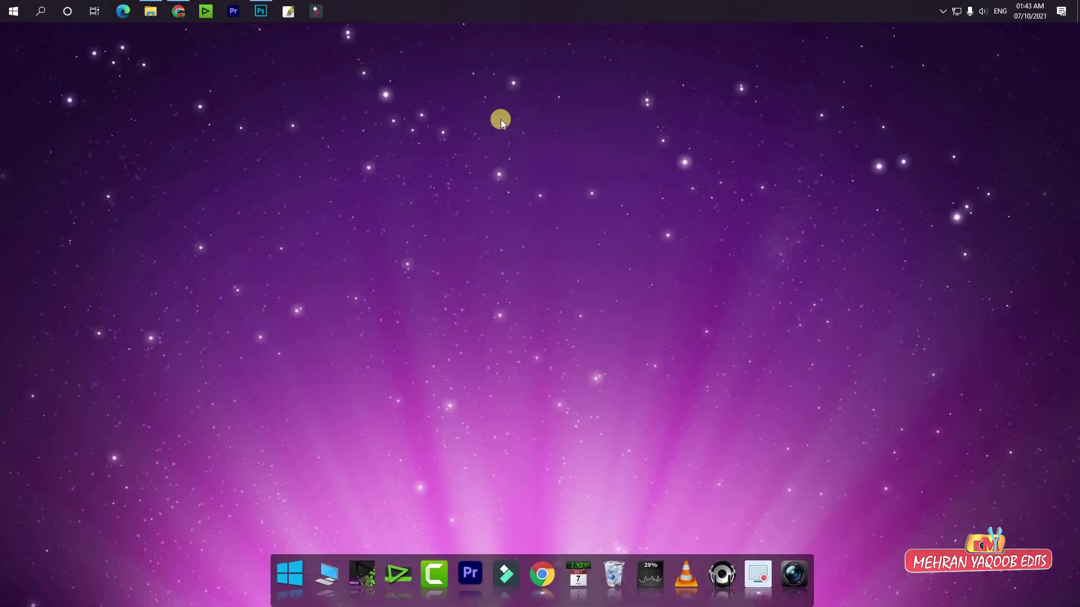